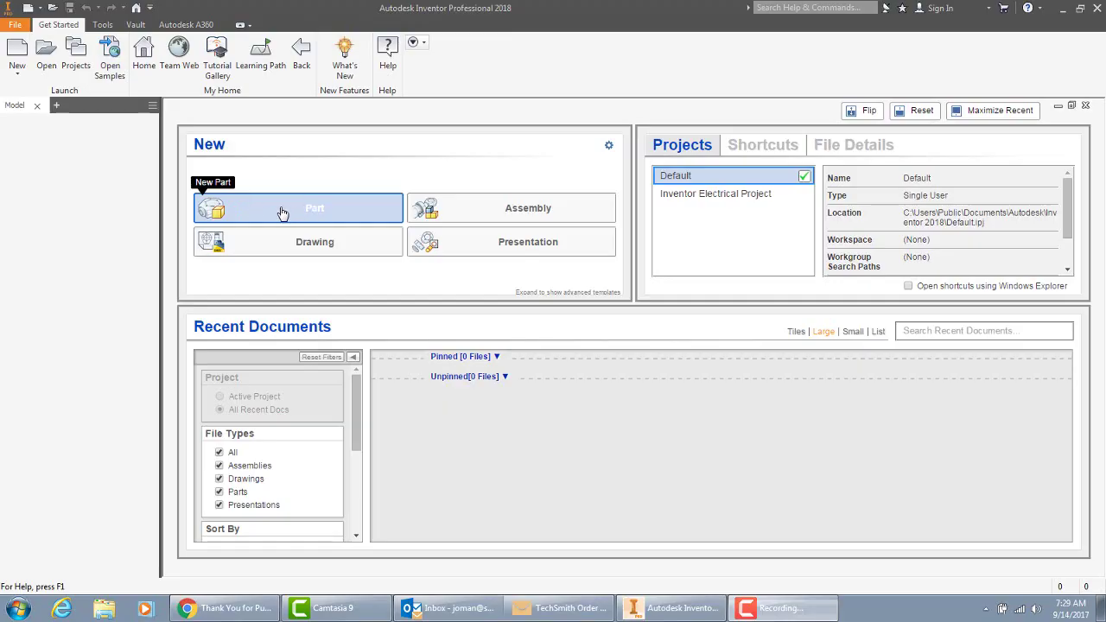
Step: Create a new Part document (Part2) from the Get Started tab
{"action": "left_click", "coordinate": [247, 205]}
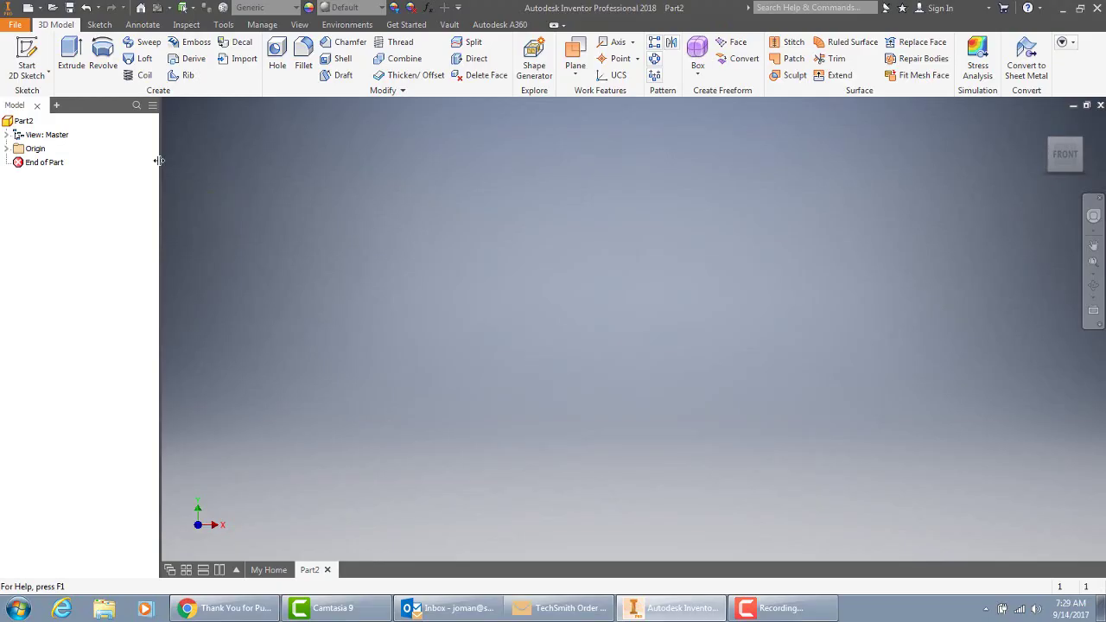
Step: Start a 2D sketch (Sketch1) on the XY origin plane and zoom the view
{"action": "left_click", "coordinate": [27, 60]}
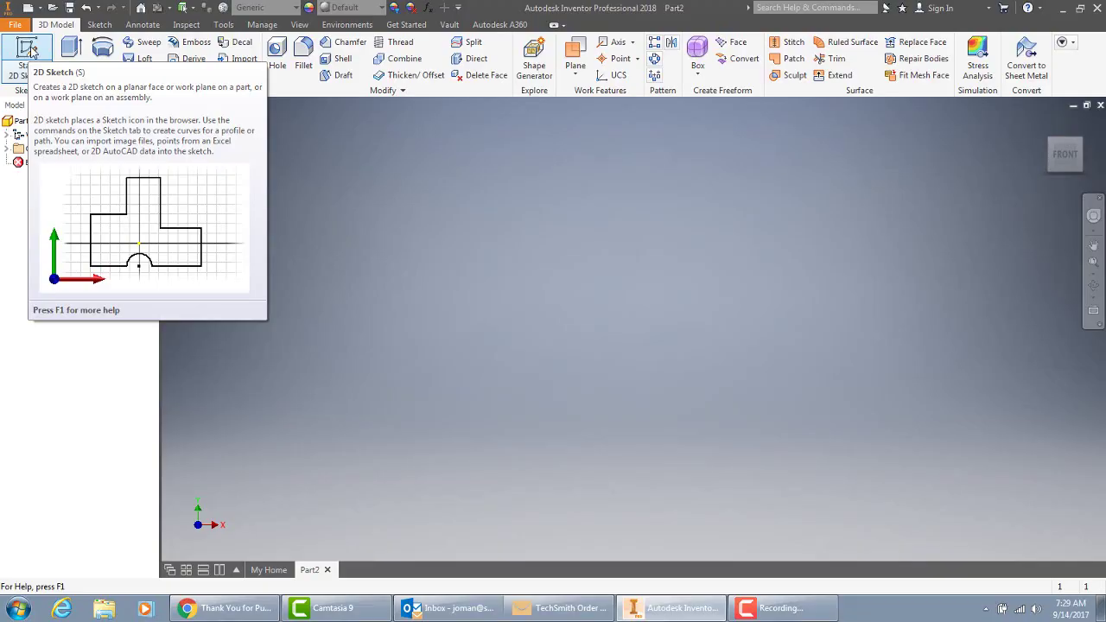
{"action": "left_click", "coordinate": [29, 49]}
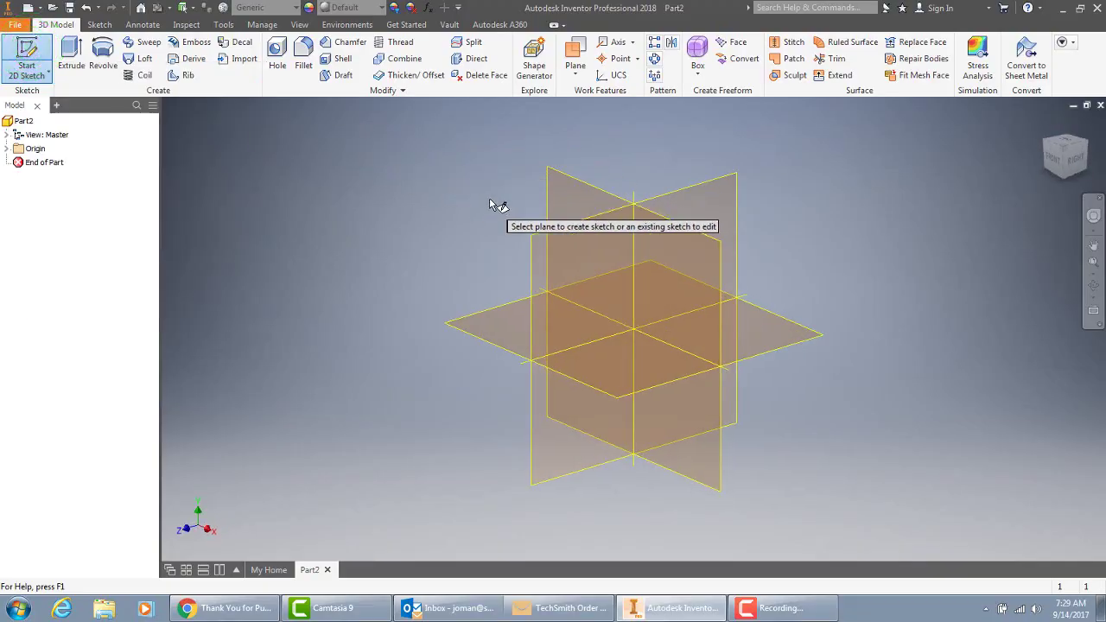
{"action": "left_click", "coordinate": [566, 185]}
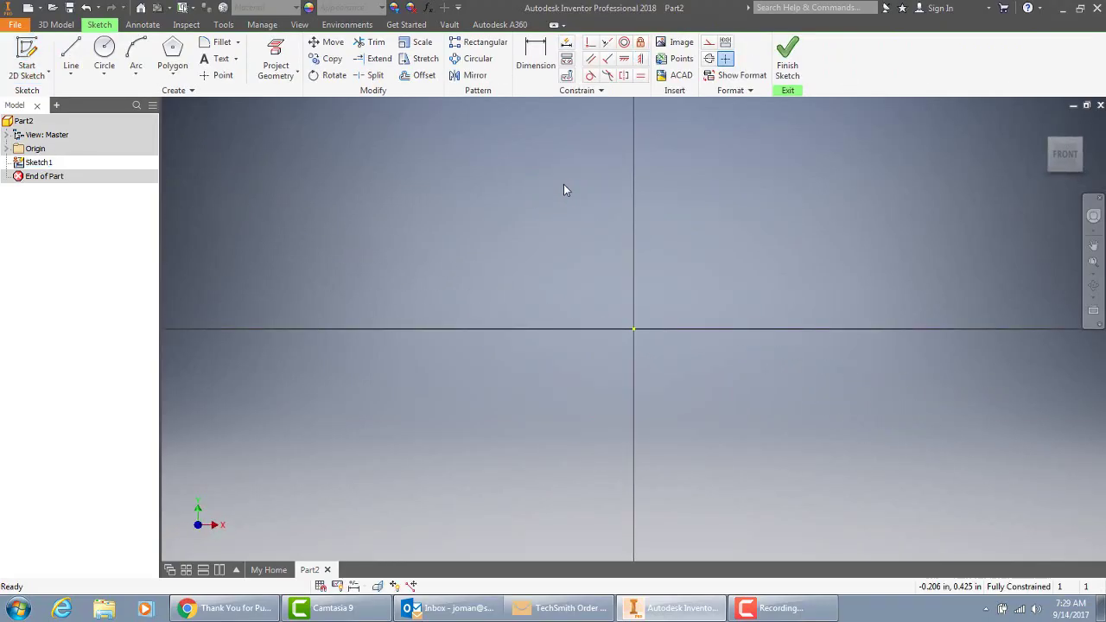
{"action": "scroll", "coordinate": [546, 304], "scroll_direction": "down", "scroll_amount": 5}
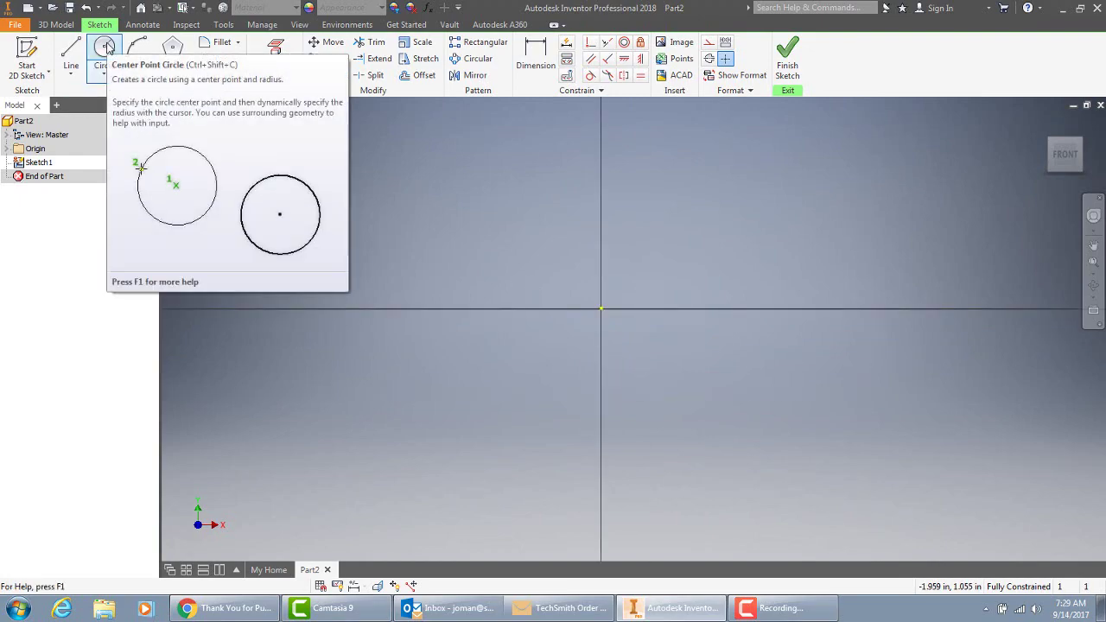
Step: Draw a centre-point circle of diameter 5 at the sketch origin
{"action": "left_click", "coordinate": [105, 48]}
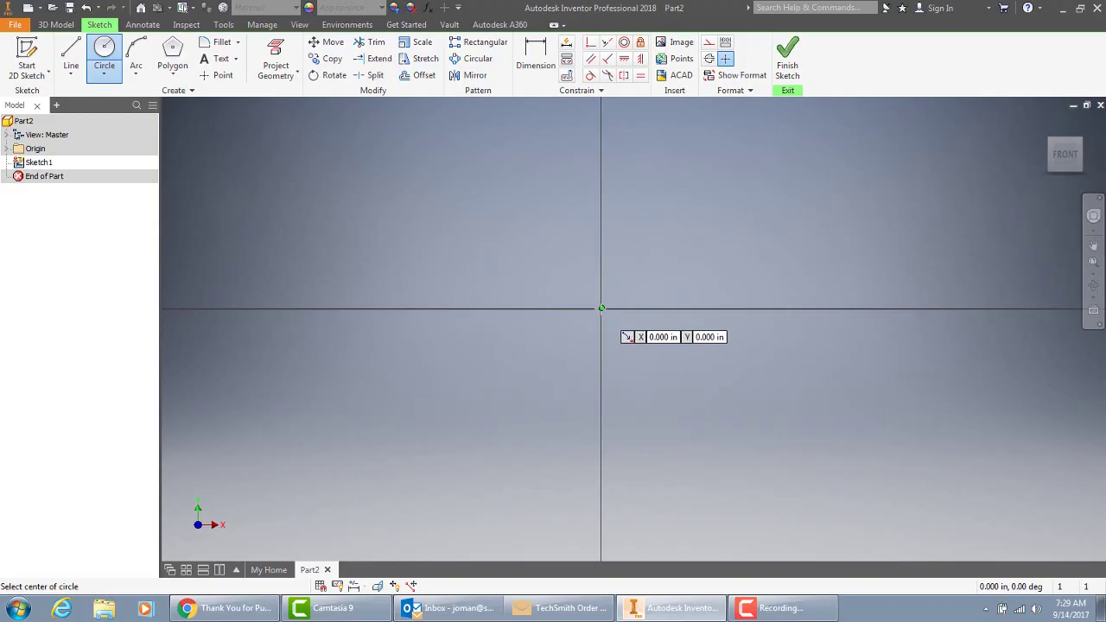
{"action": "left_click", "coordinate": [600, 308]}
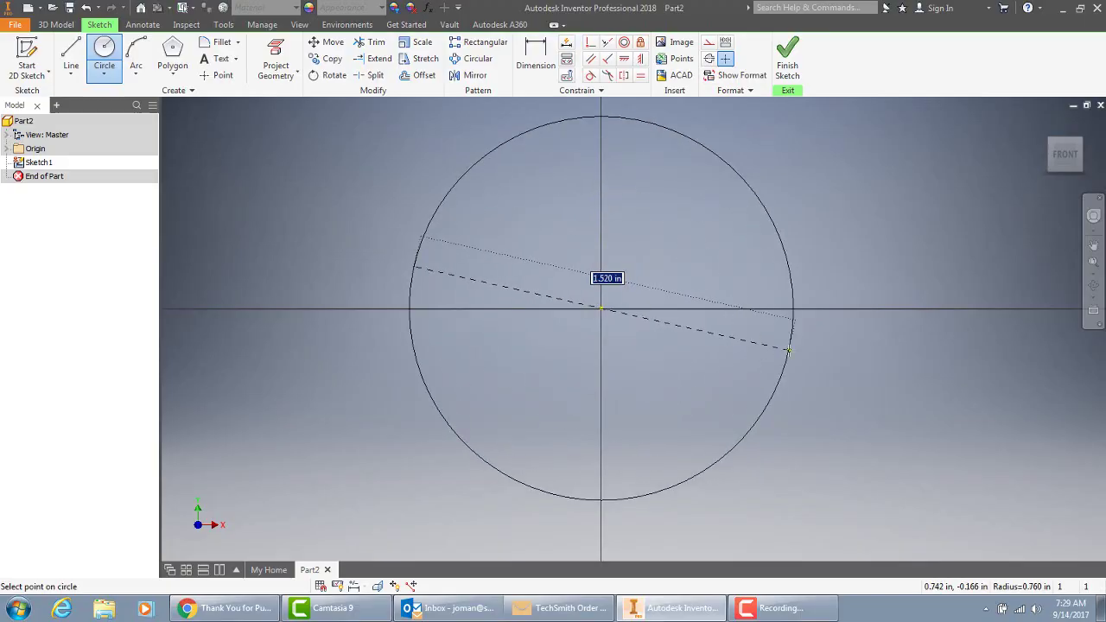
{"action": "type", "text": "5"}
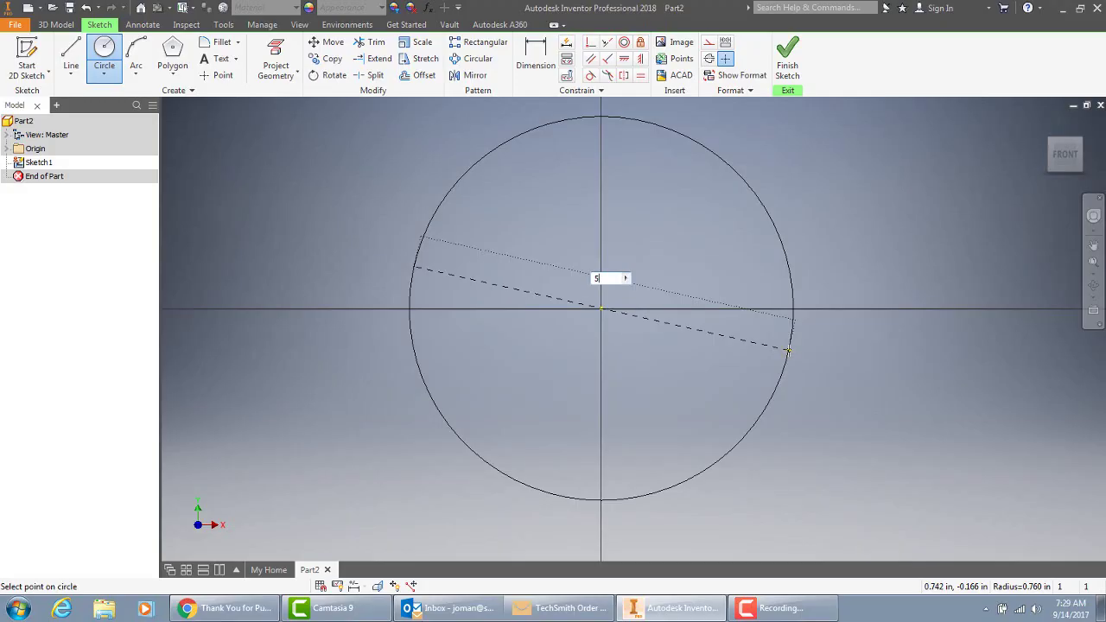
{"action": "key", "text": "Return"}
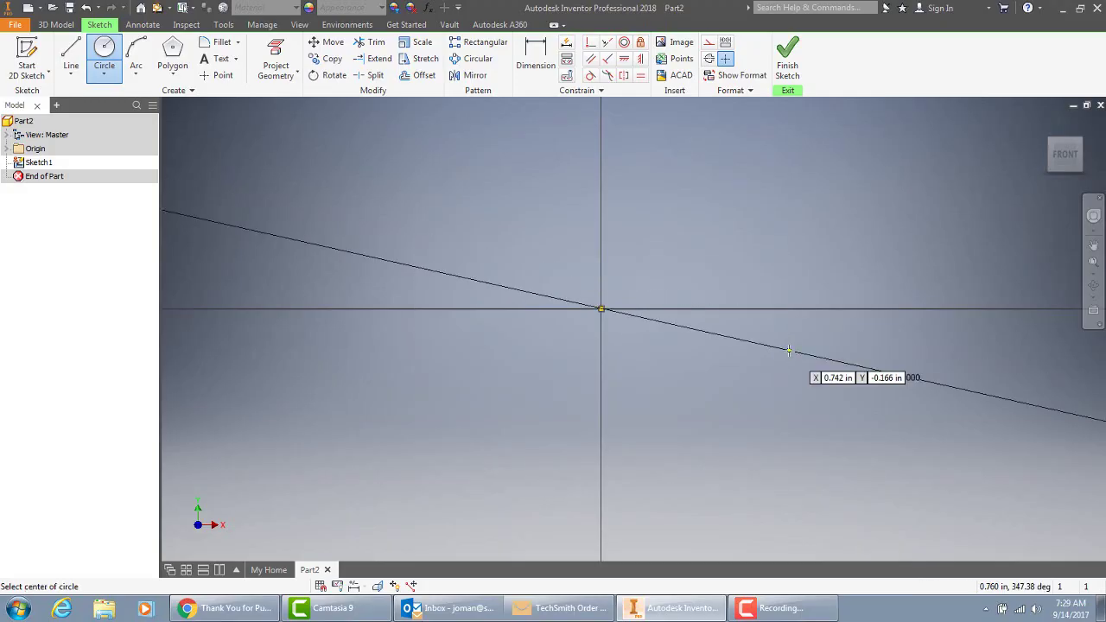
{"action": "scroll", "coordinate": [735, 349], "scroll_direction": "down", "scroll_amount": 5}
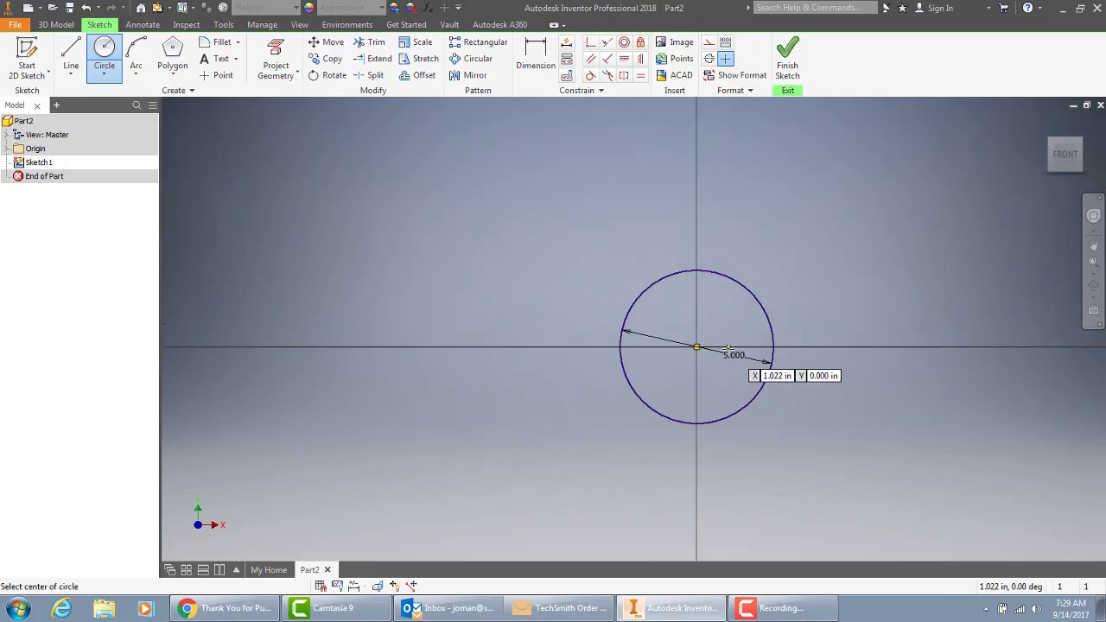
{"action": "scroll", "coordinate": [756, 360], "scroll_direction": "up", "scroll_amount": 3}
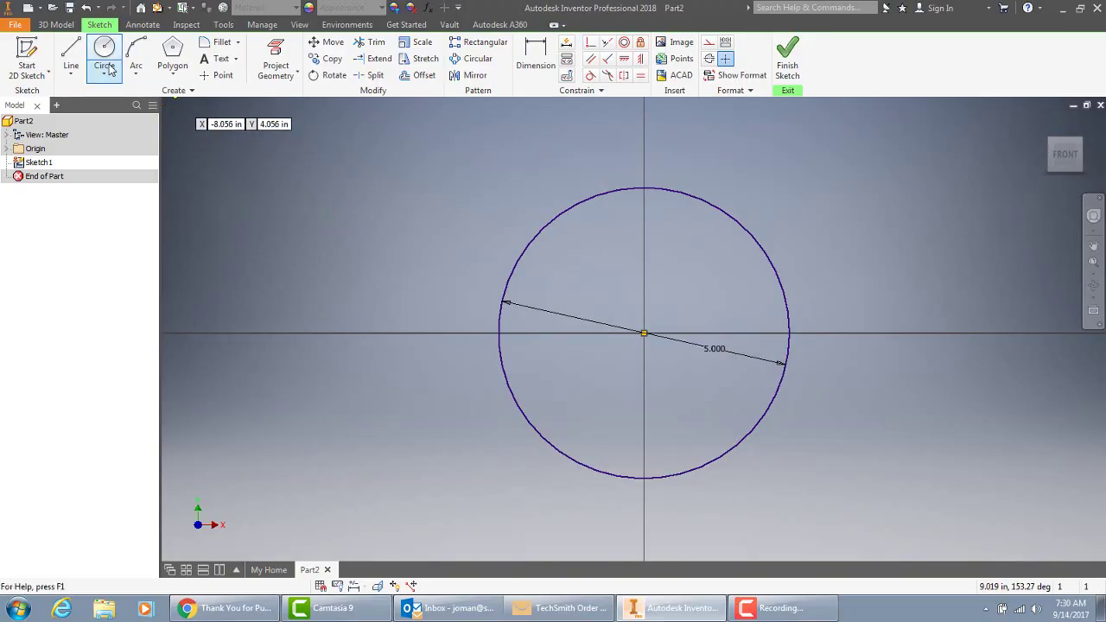
Step: Draw two diameter-1 circles, upper left and upper right, inside the outline
{"action": "left_click", "coordinate": [587, 255]}
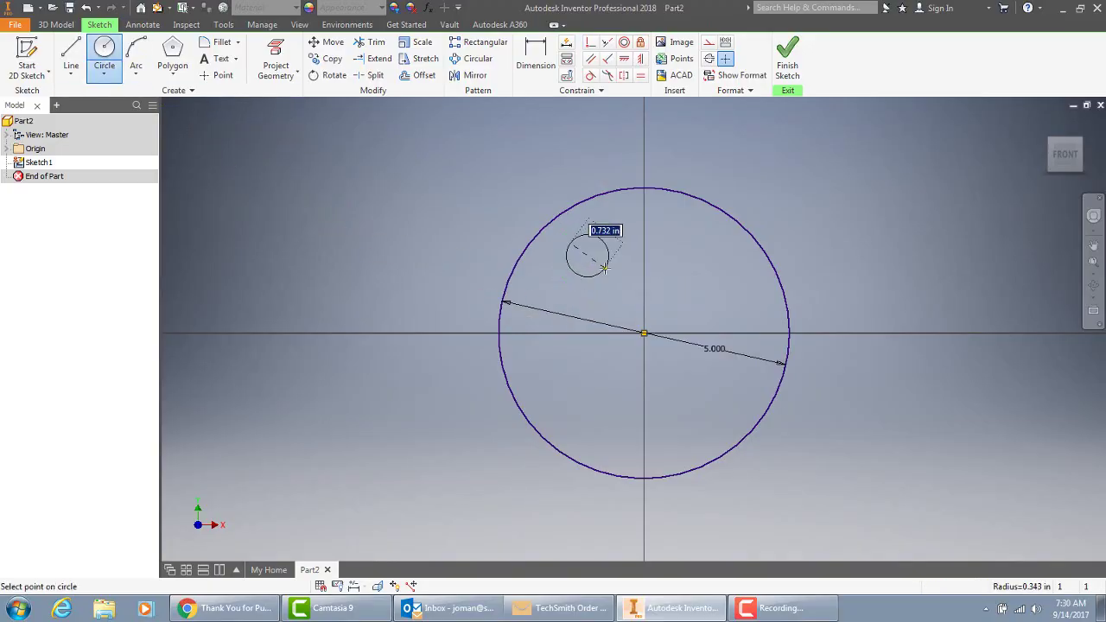
{"action": "type", "text": "1"}
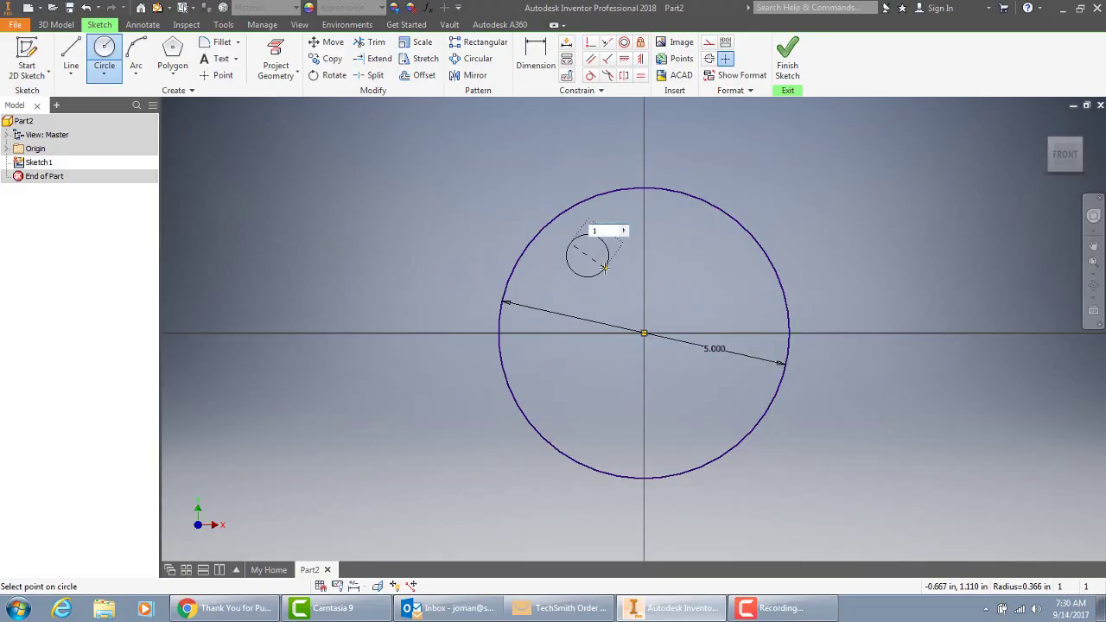
{"action": "key", "text": "Return"}
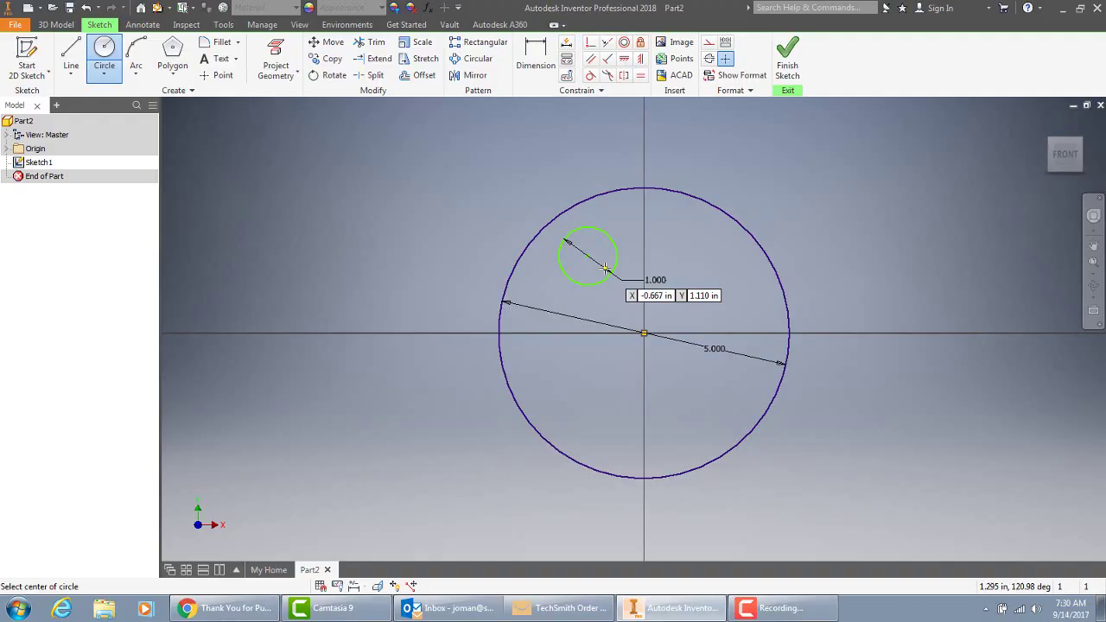
{"action": "left_click", "coordinate": [697, 255]}
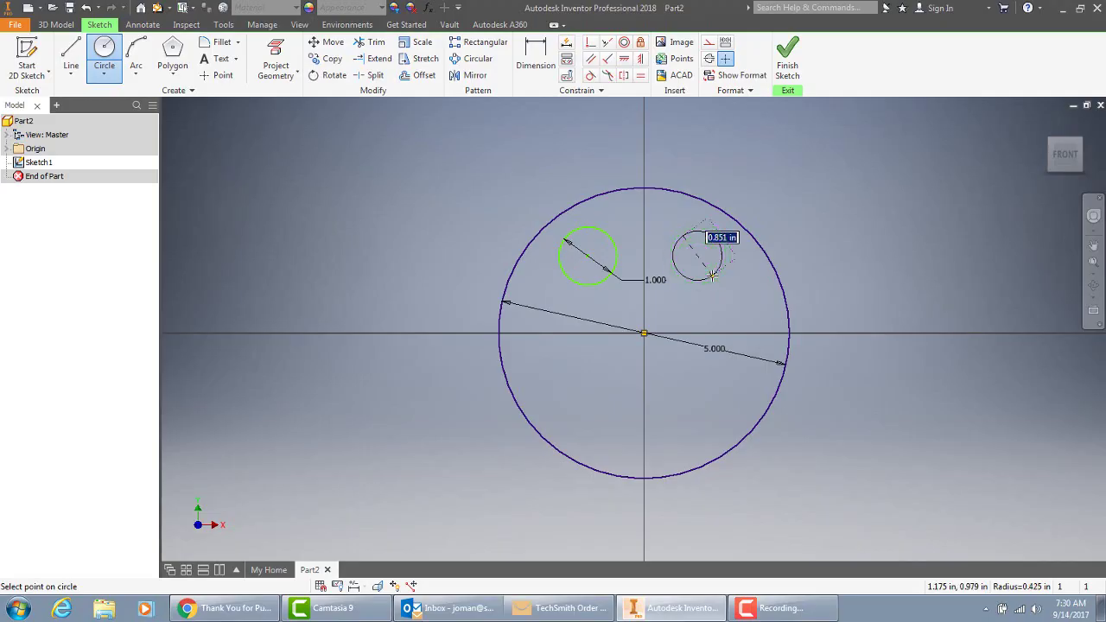
{"action": "type", "text": "1"}
{"action": "key", "text": "Return"}
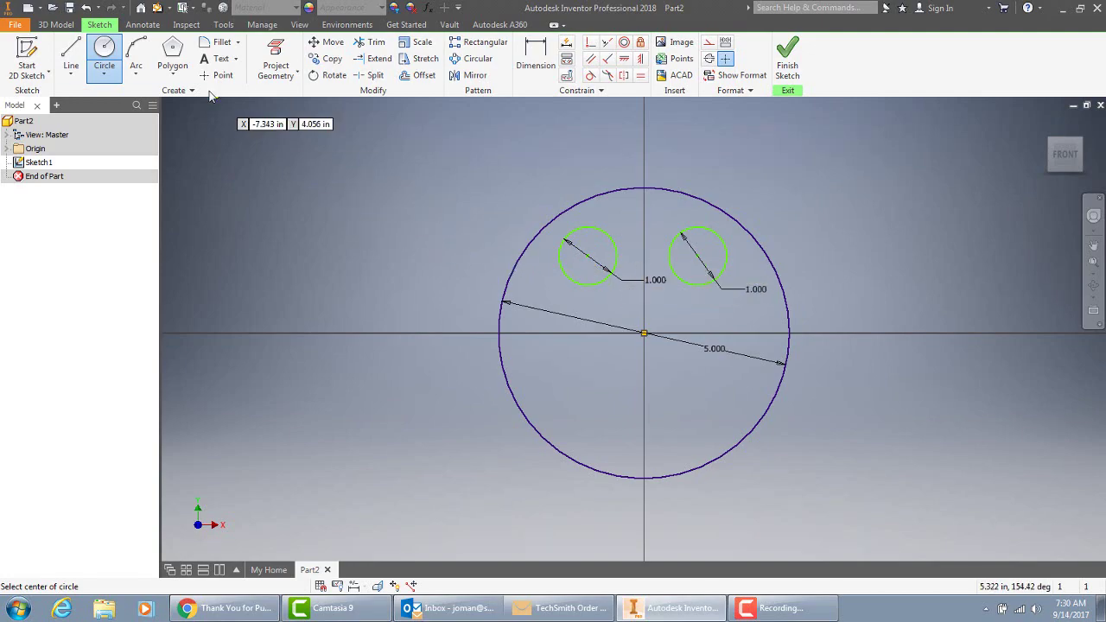
Step: Draw a three-sided polygon nose centred on the sketch origin
{"action": "left_click", "coordinate": [175, 70]}
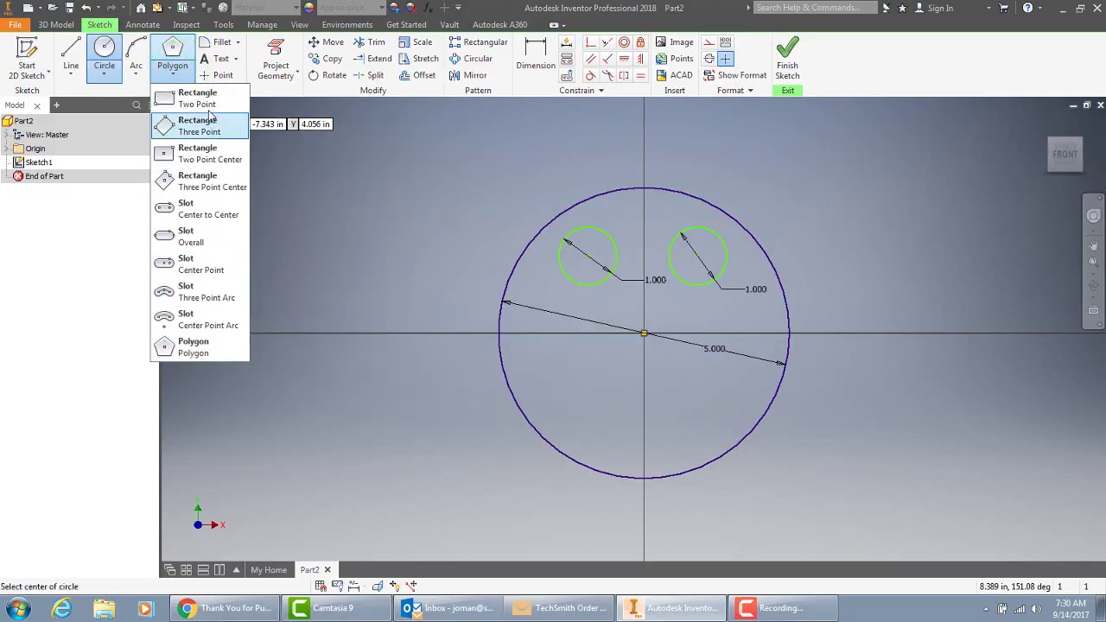
{"action": "left_click", "coordinate": [201, 350]}
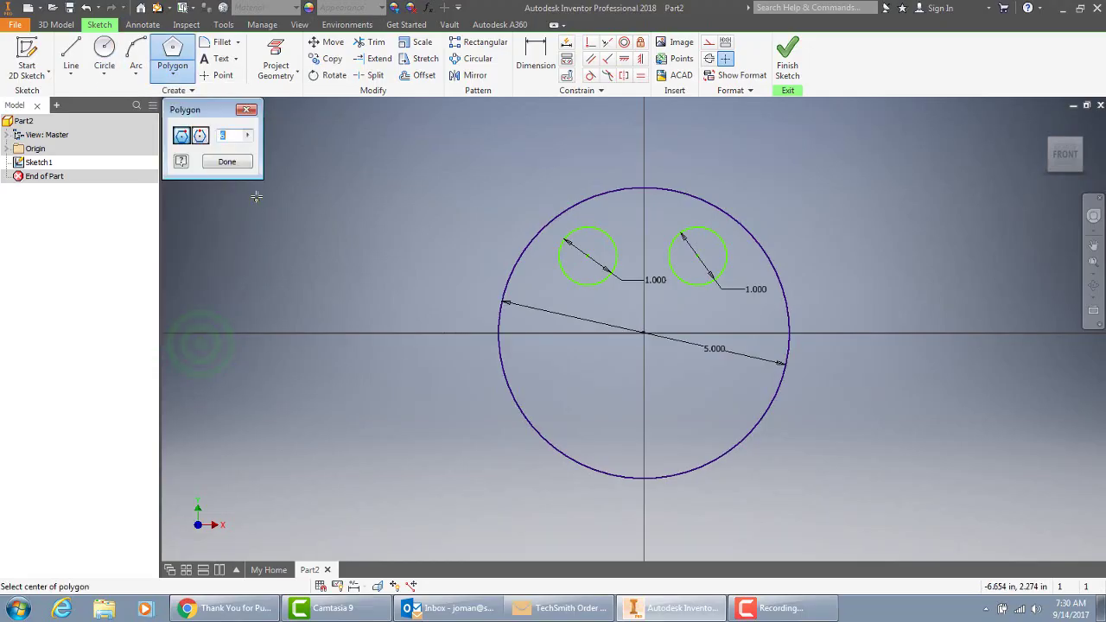
{"action": "left_click", "coordinate": [223, 135]}
{"action": "left_click", "coordinate": [644, 333]}
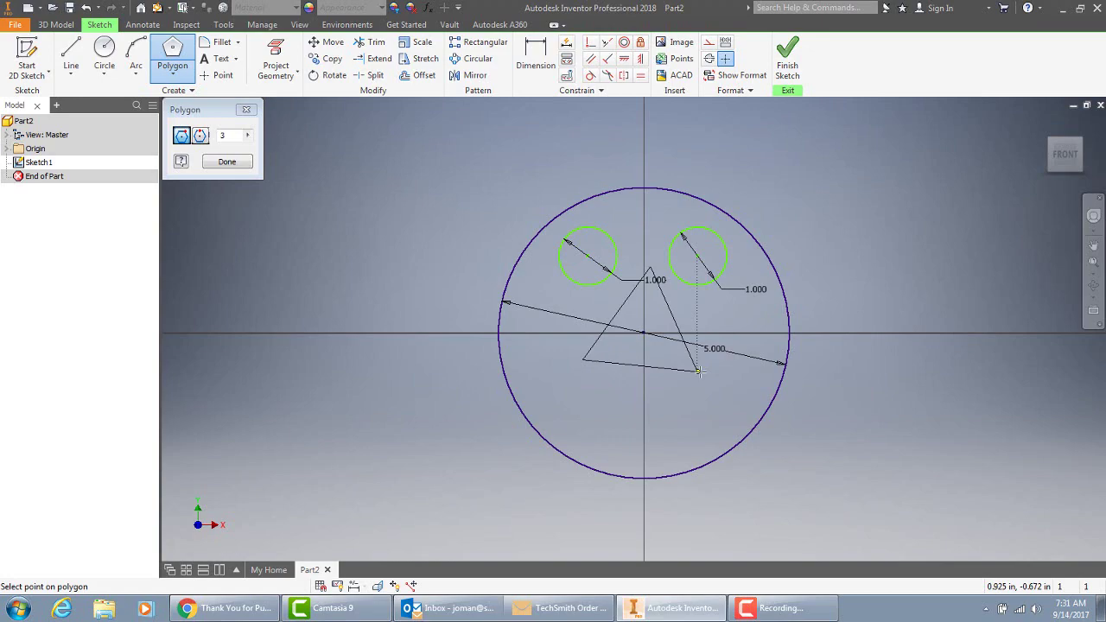
{"action": "left_click", "coordinate": [699, 370]}
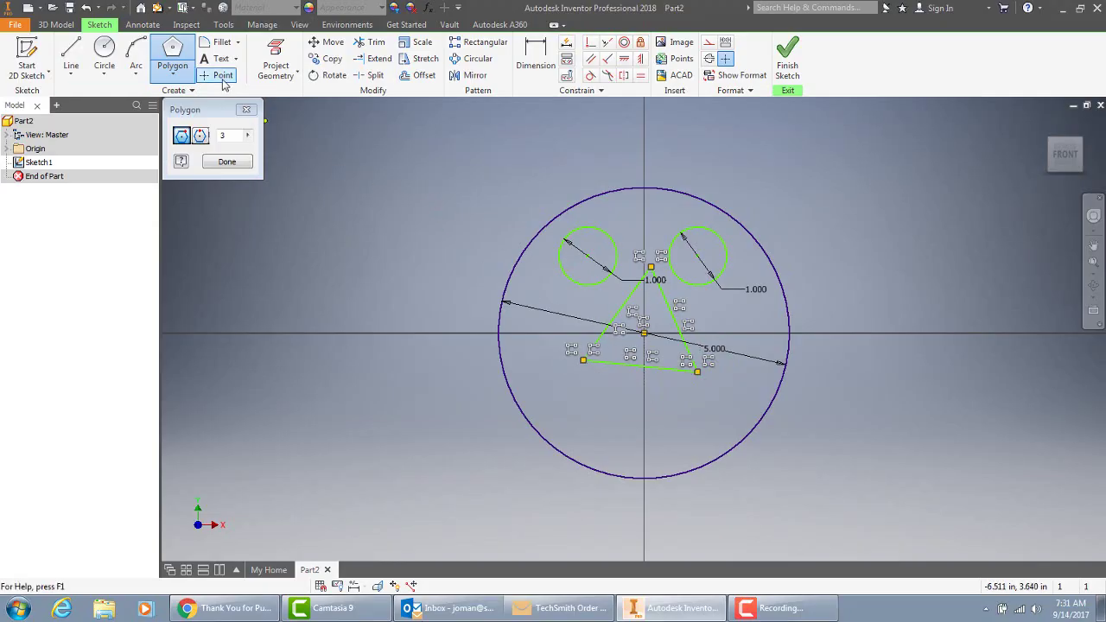
Step: Draw the mouth as a three-point arc of radius 1.5 below the nose
{"action": "key", "text": "Escape"}
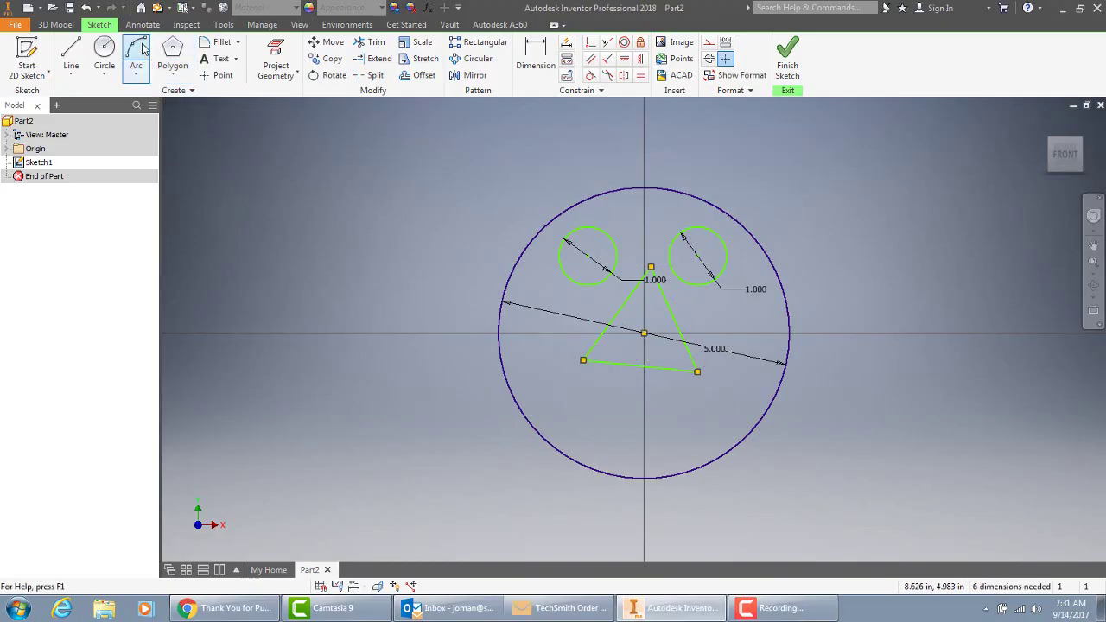
{"action": "left_click", "coordinate": [139, 50]}
{"action": "left_click", "coordinate": [592, 409]}
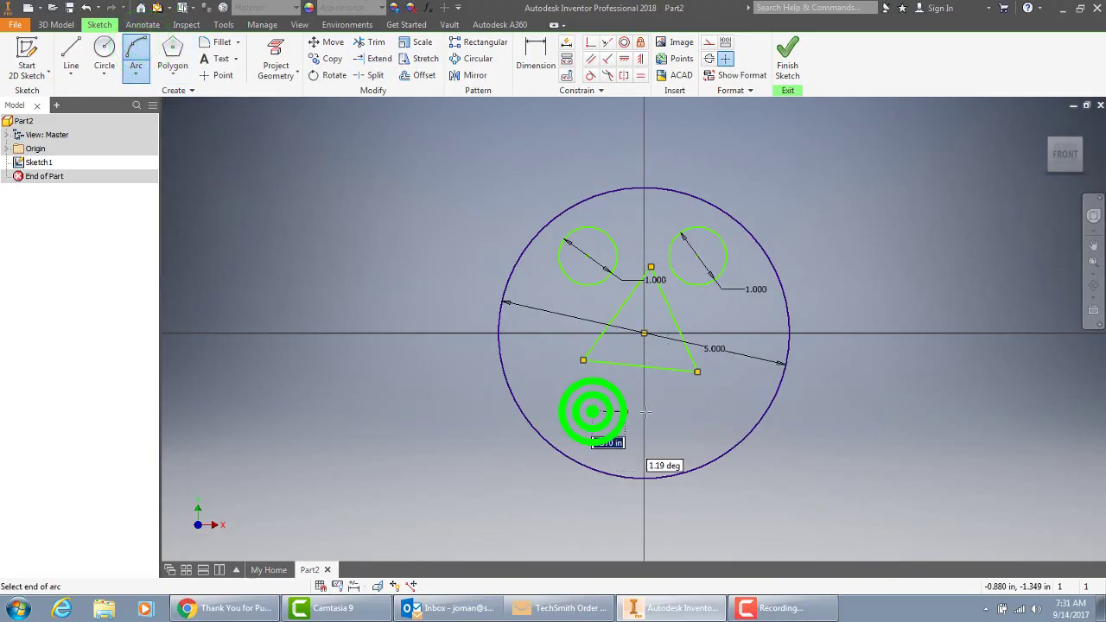
{"action": "left_click", "coordinate": [704, 410]}
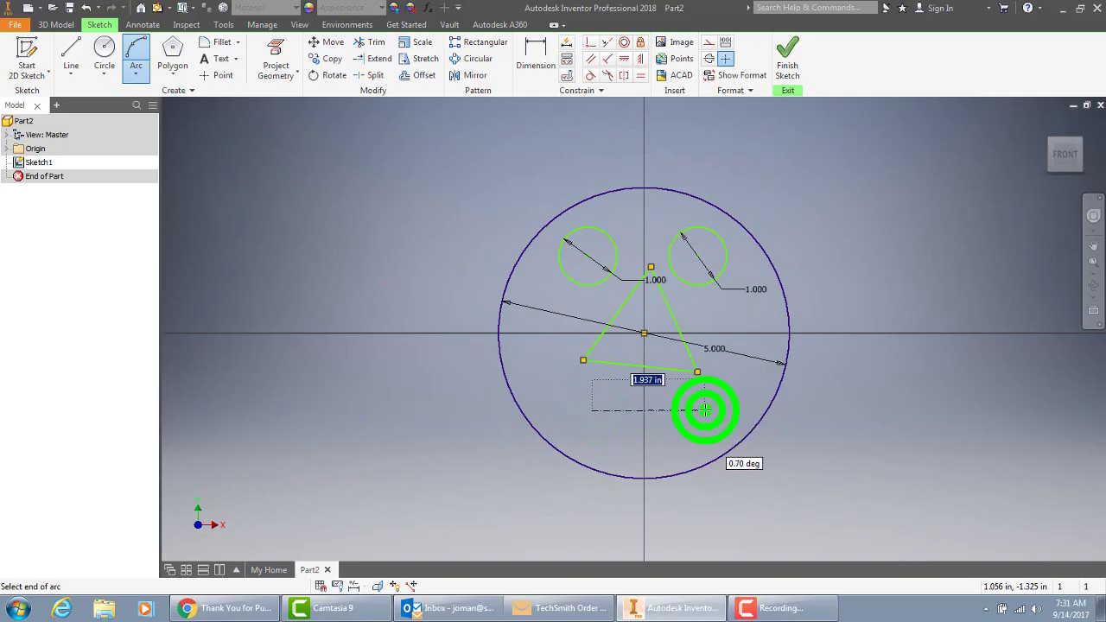
{"action": "type", "text": "1"}
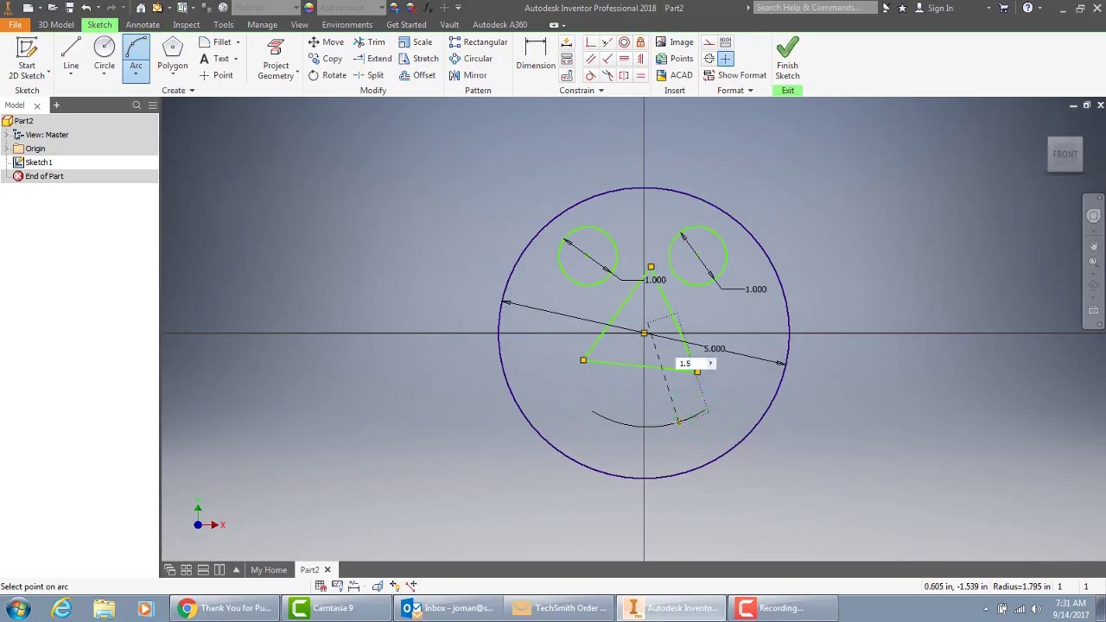
{"action": "type", "text": ".5"}
{"action": "key", "text": "Return"}
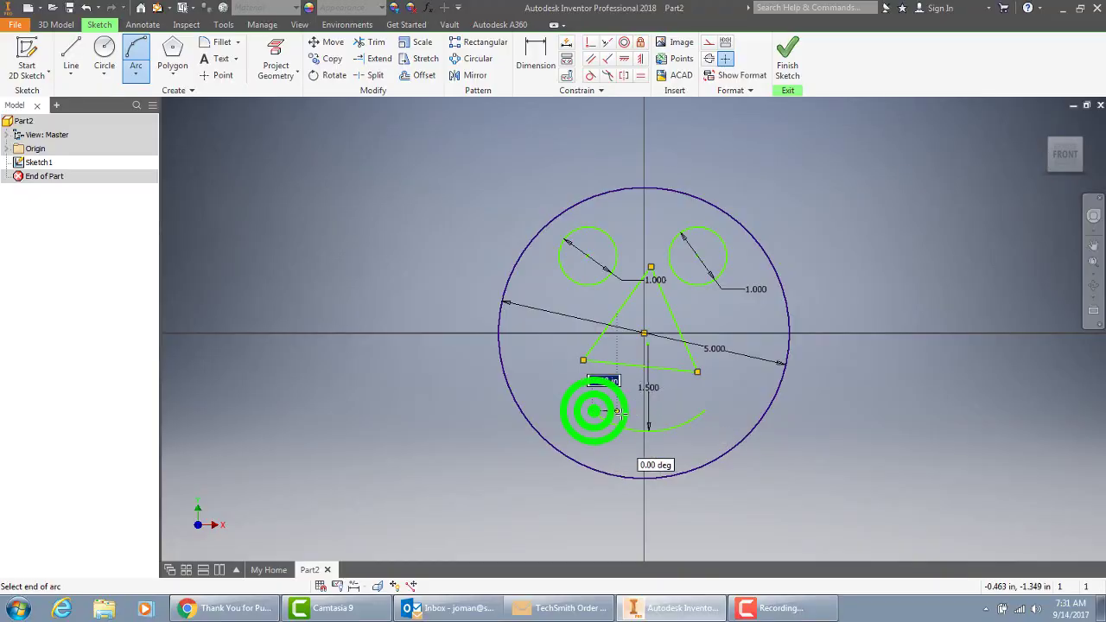
Step: Add a radius-1 arc between the same smile tips to close the crescent
{"action": "left_click", "coordinate": [594, 411]}
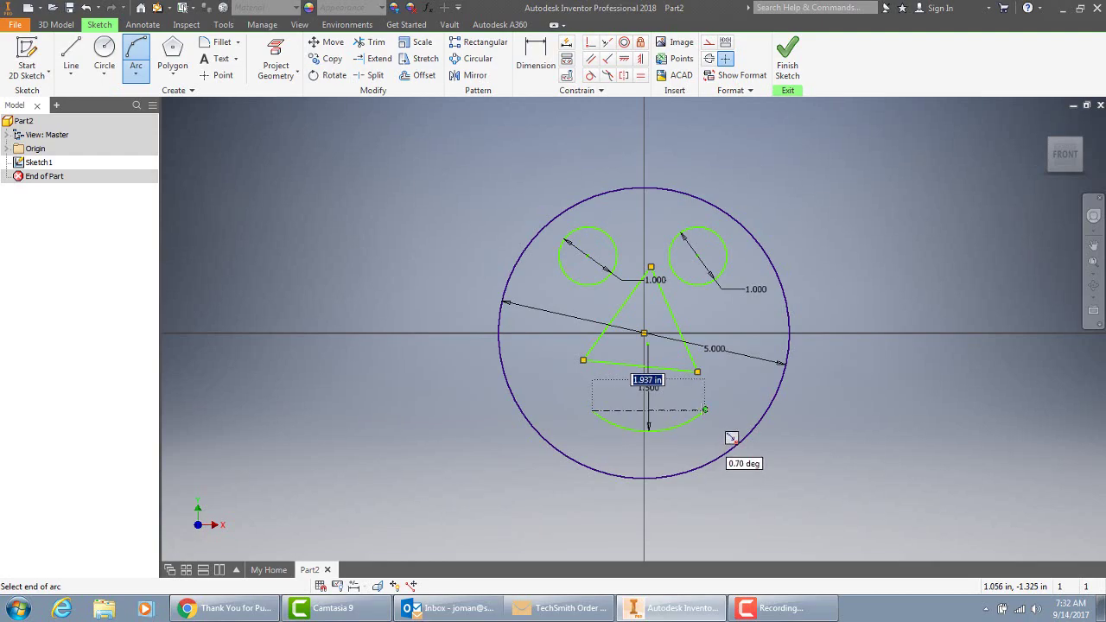
{"action": "left_click", "coordinate": [704, 410]}
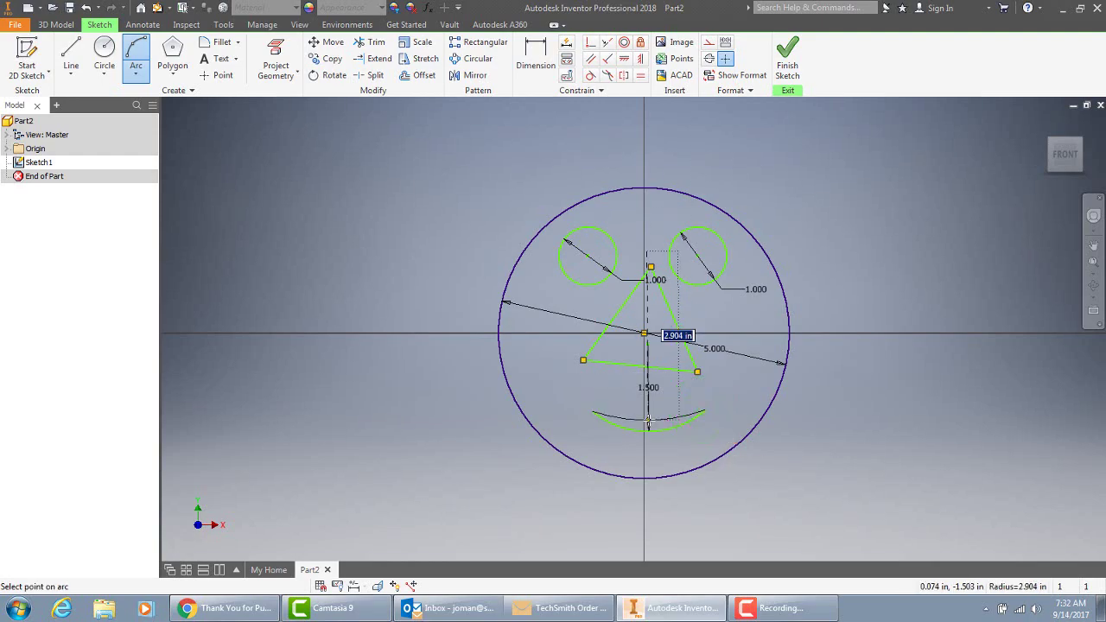
{"action": "type", "text": "1"}
{"action": "key", "text": "Return"}
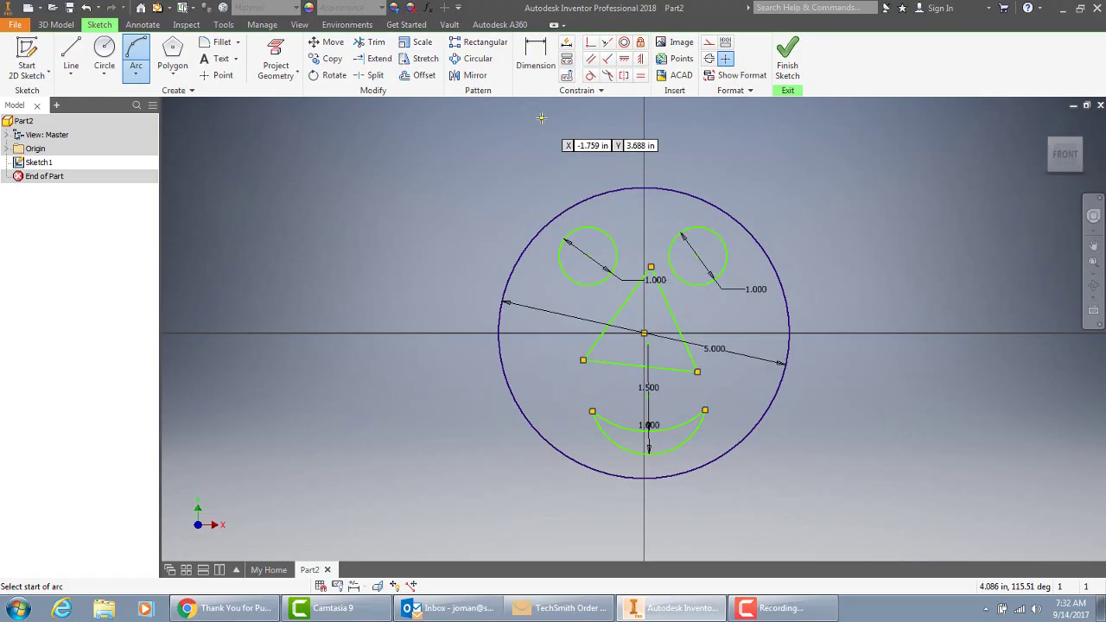
Step: Dimension the left and right eye centres 1.000 horizontally from the origin
{"action": "left_click", "coordinate": [539, 54]}
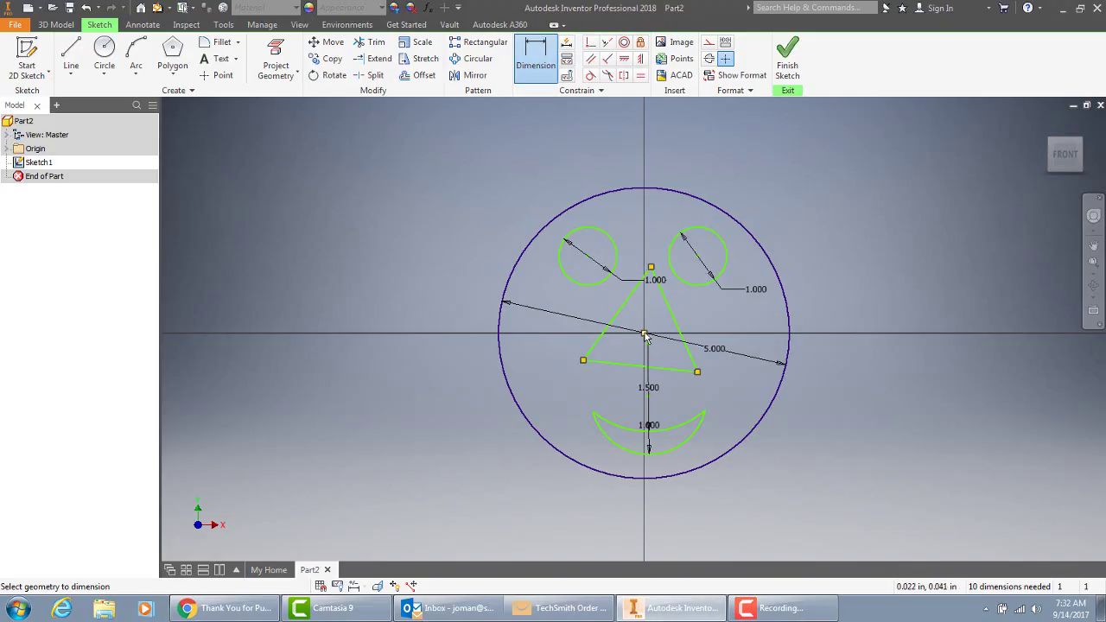
{"action": "left_click", "coordinate": [587, 256]}
{"action": "left_click", "coordinate": [643, 333]}
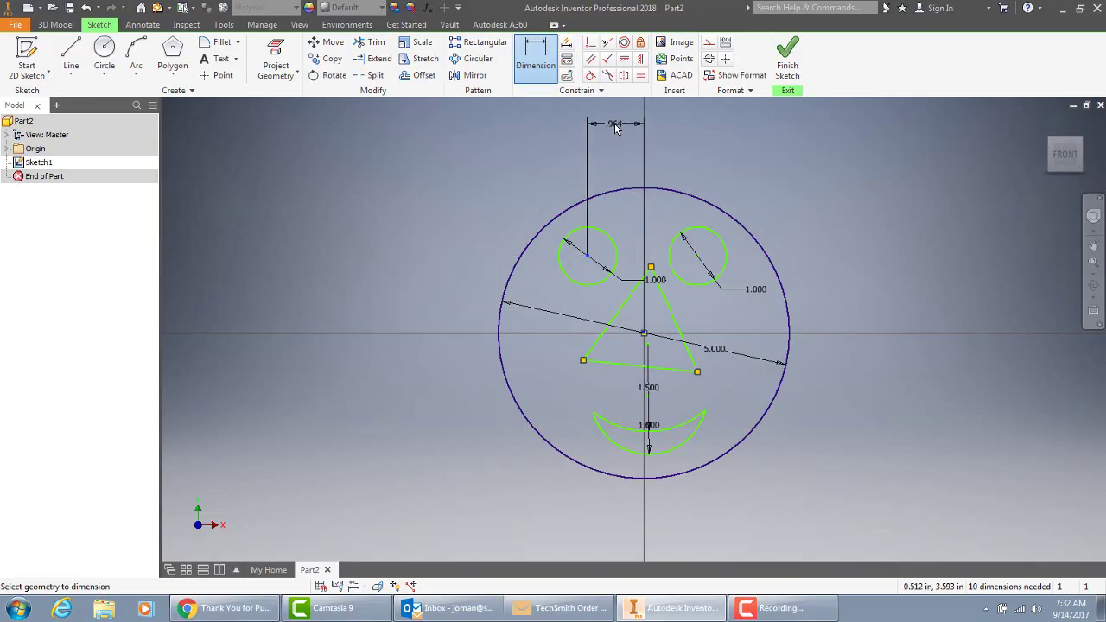
{"action": "left_click", "coordinate": [616, 128]}
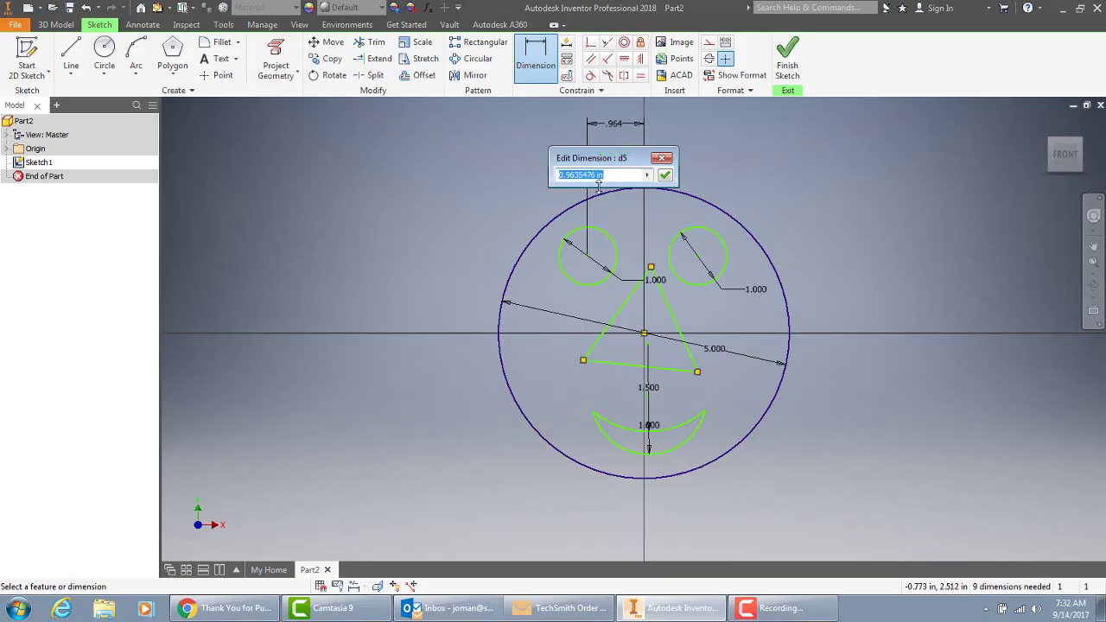
{"action": "type", "text": "1"}
{"action": "key", "text": "Return"}
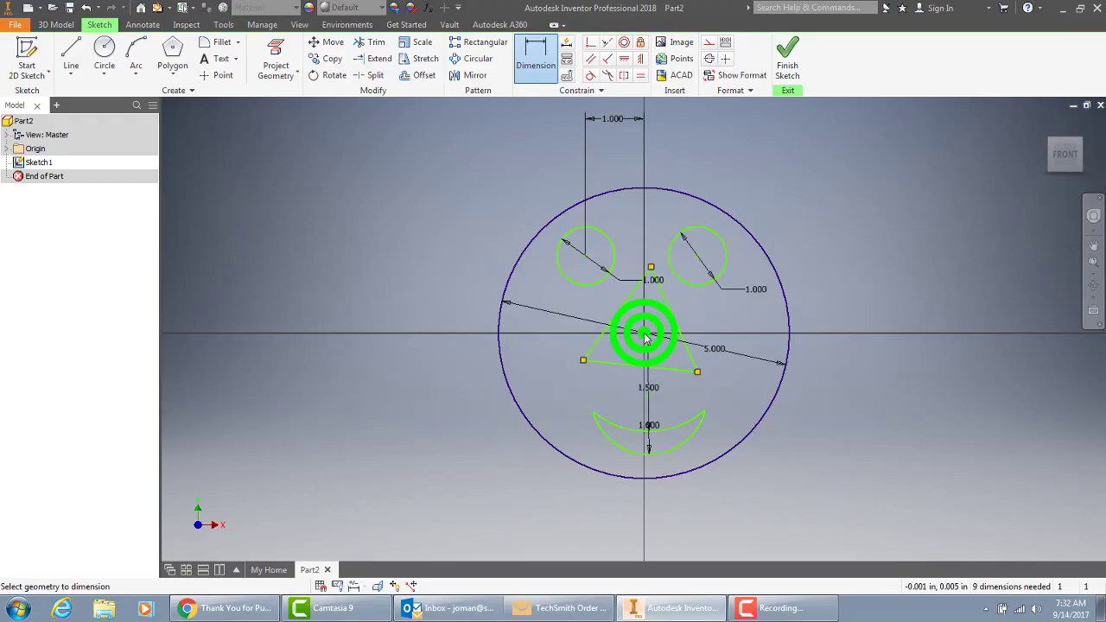
{"action": "left_click", "coordinate": [695, 256]}
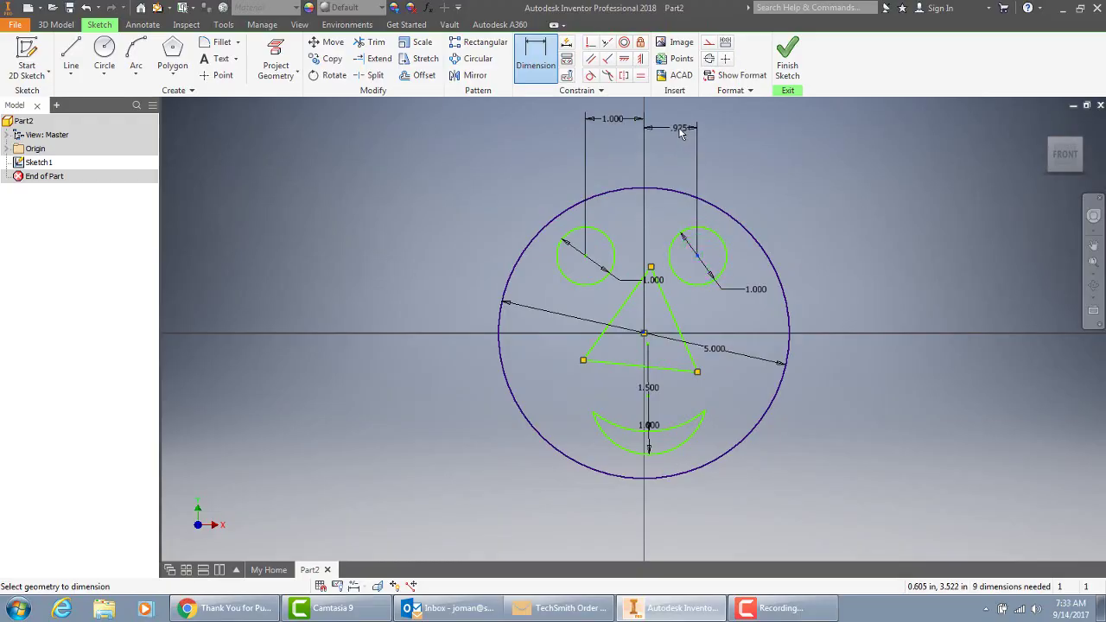
{"action": "left_click", "coordinate": [679, 129]}
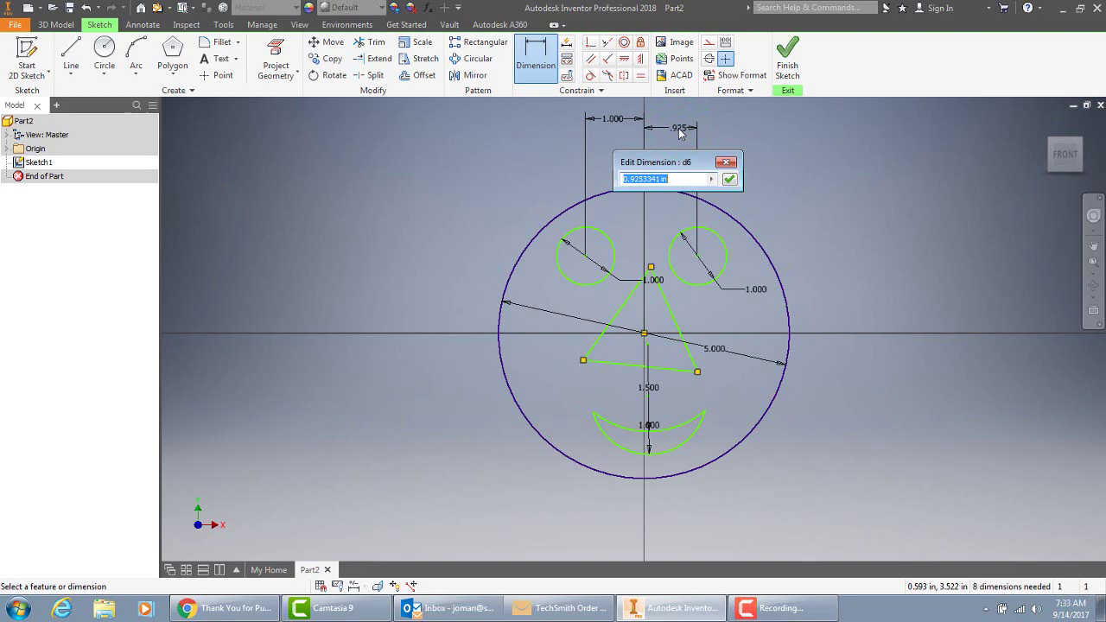
{"action": "type", "text": "1"}
{"action": "key", "text": "Return"}
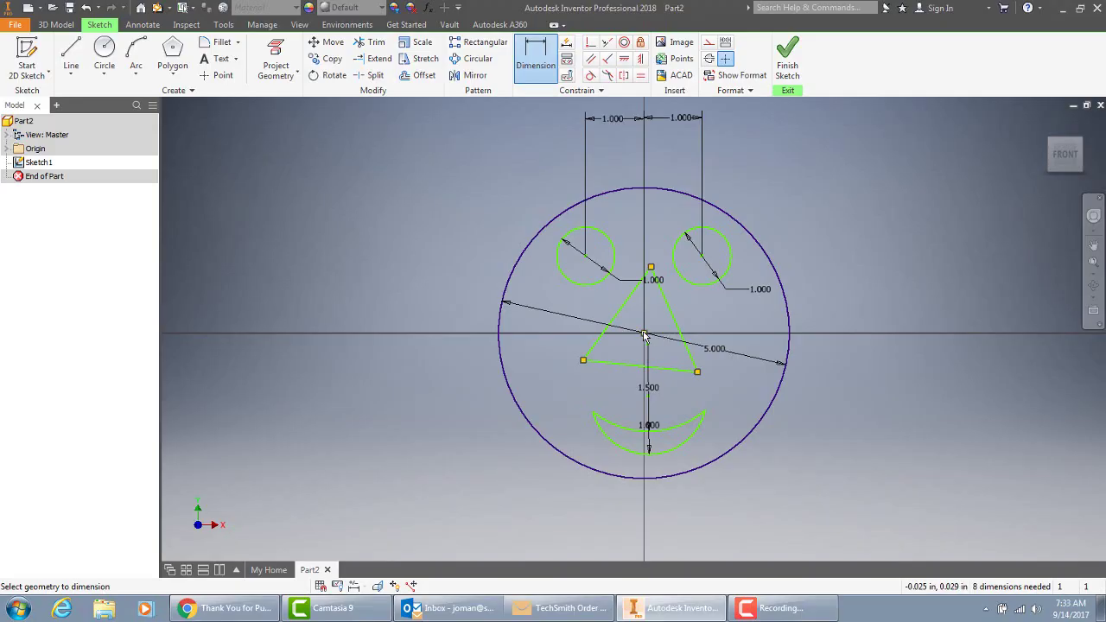
Step: Add 1.250 vertical dimensions from the origin to the right and left eye centres
{"action": "left_click", "coordinate": [702, 256]}
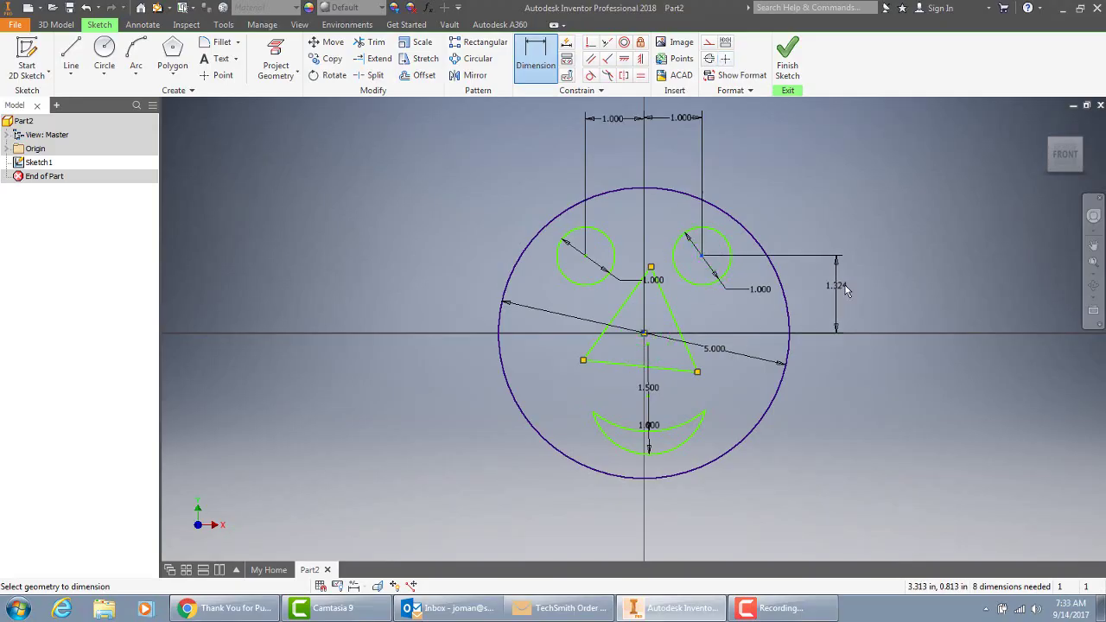
{"action": "left_click", "coordinate": [873, 296]}
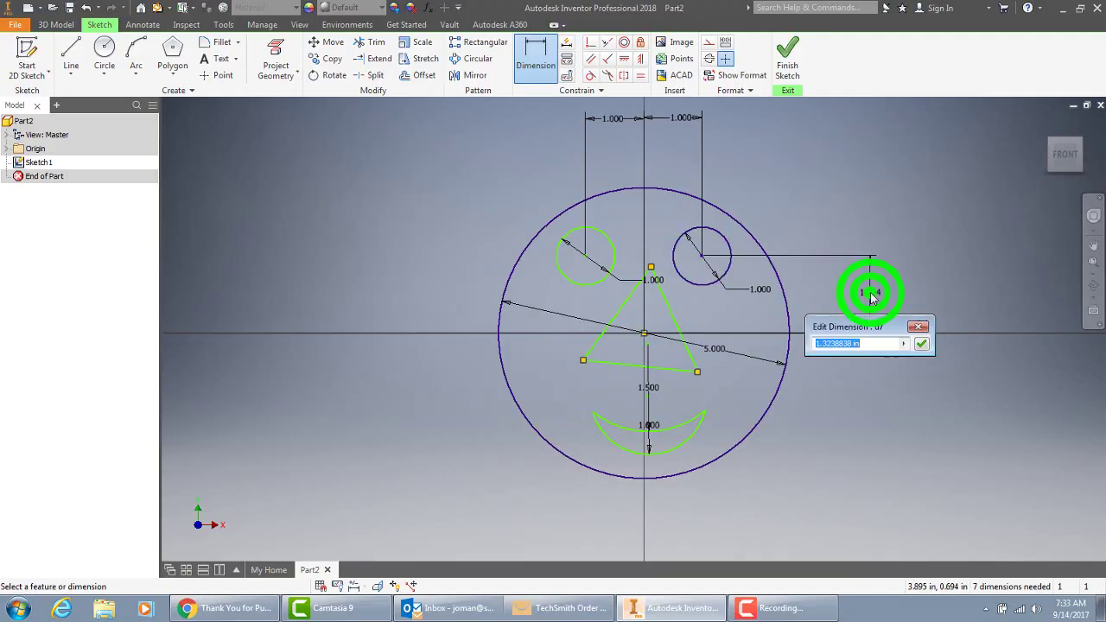
{"action": "type", "text": "1.25"}
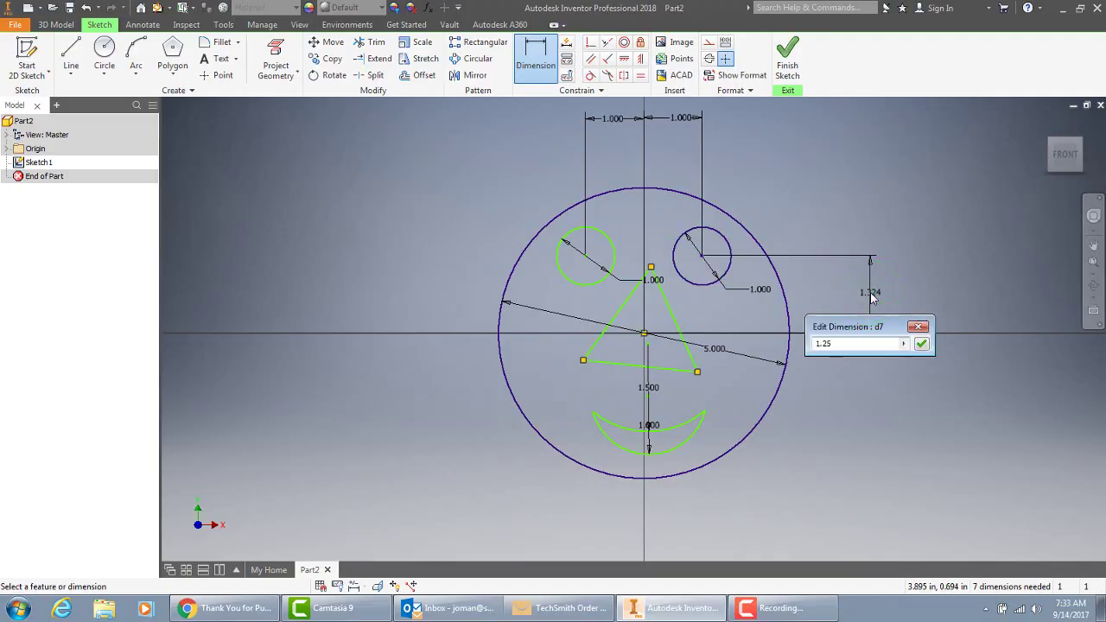
{"action": "key", "text": "Return"}
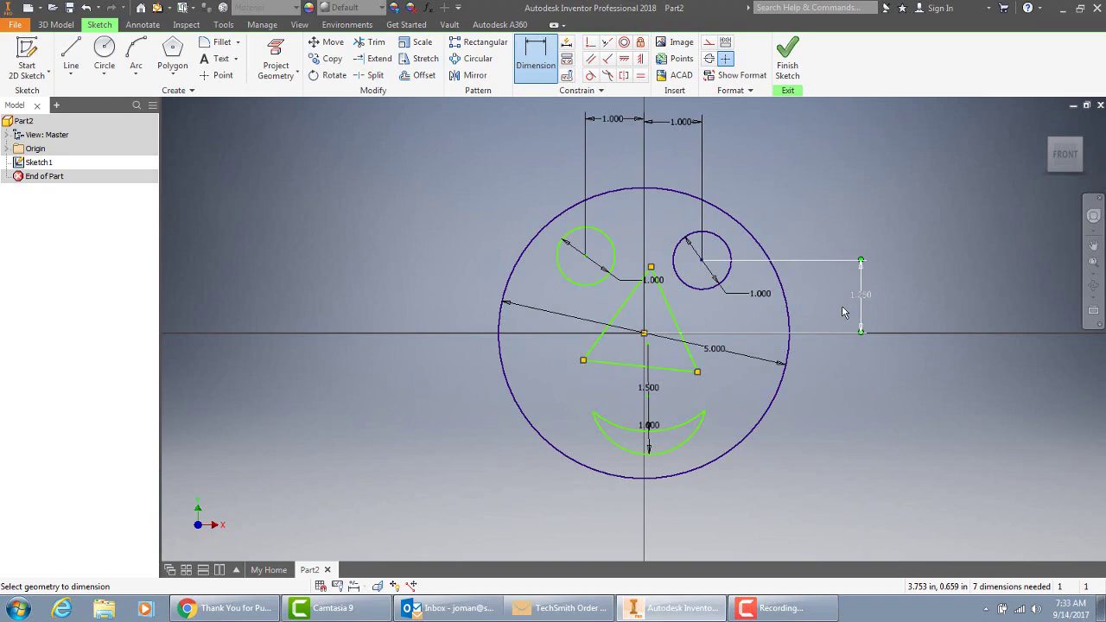
{"action": "left_click", "coordinate": [644, 334]}
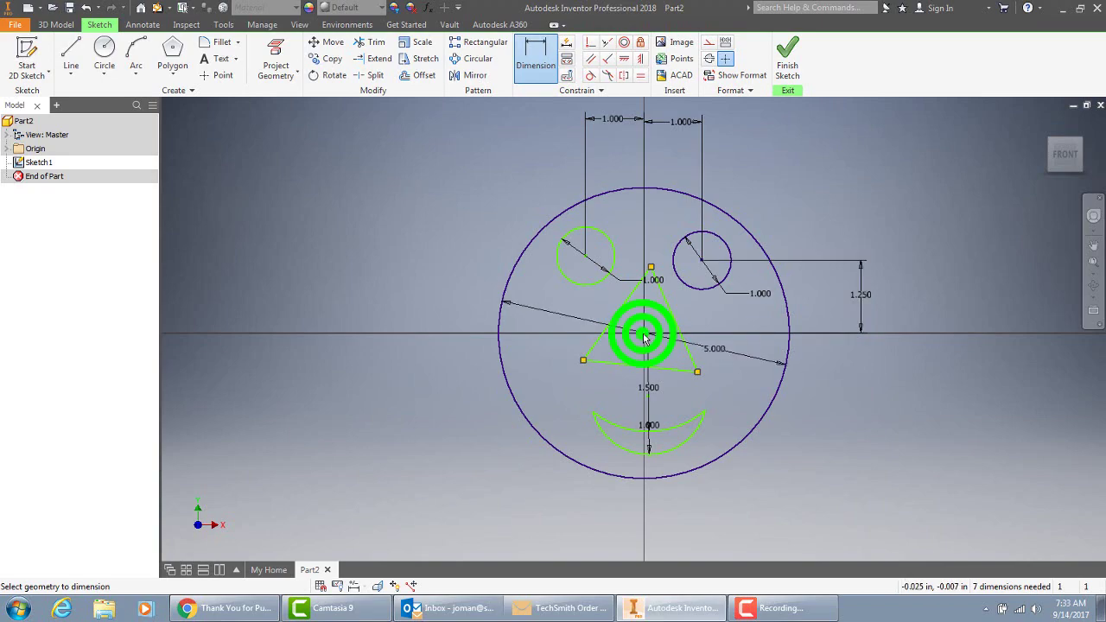
{"action": "left_click", "coordinate": [585, 255]}
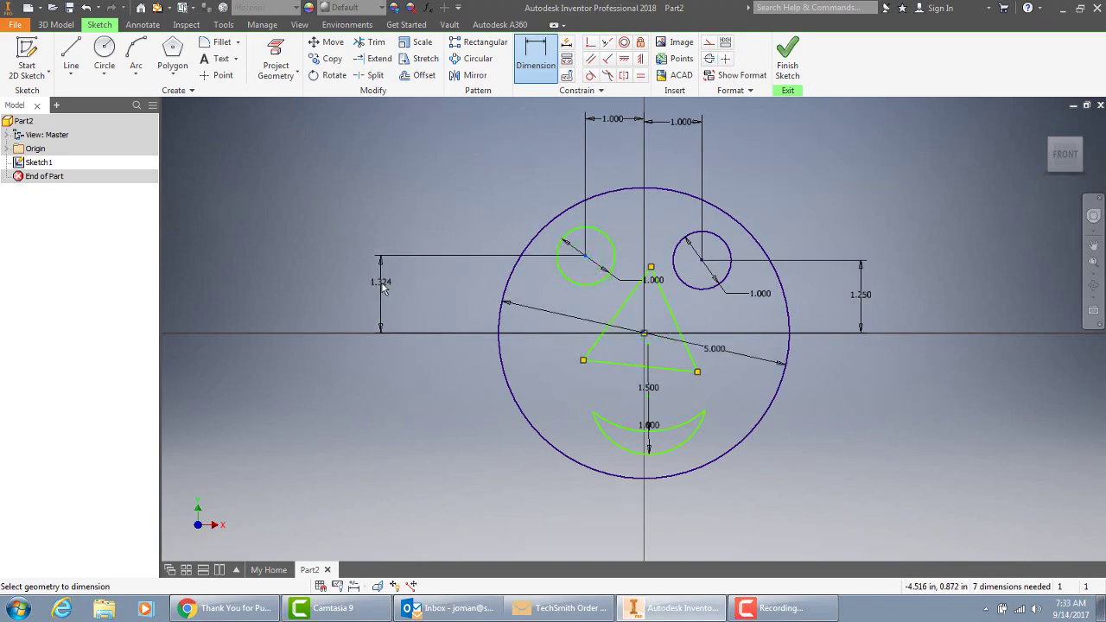
{"action": "left_click", "coordinate": [378, 289]}
{"action": "type", "text": "1.2"}
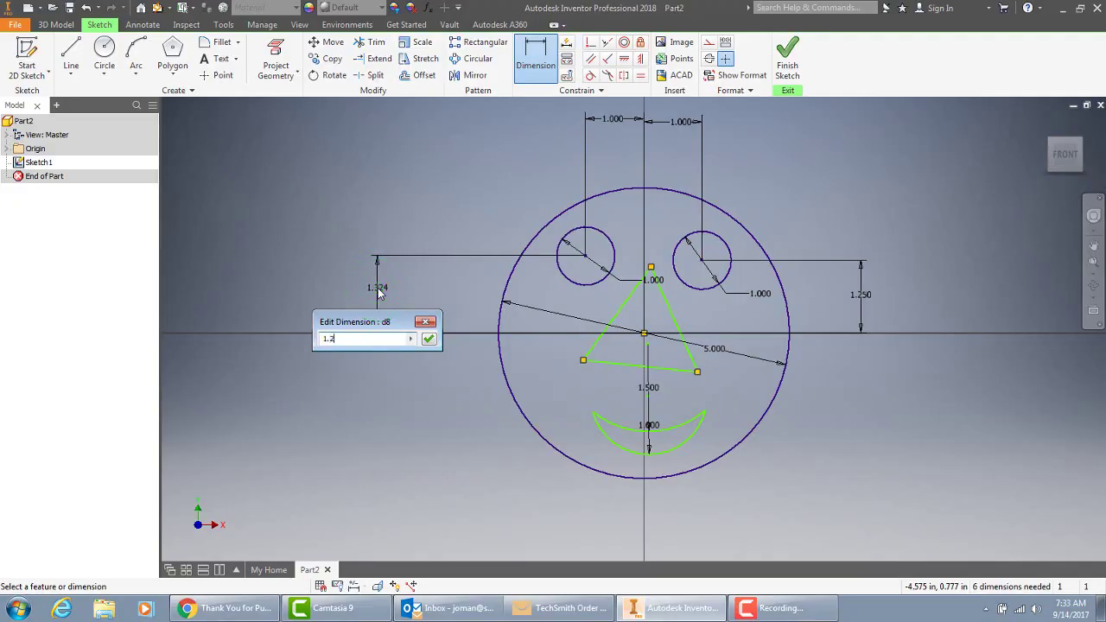
{"action": "type", "text": "5"}
{"action": "key", "text": "Return"}
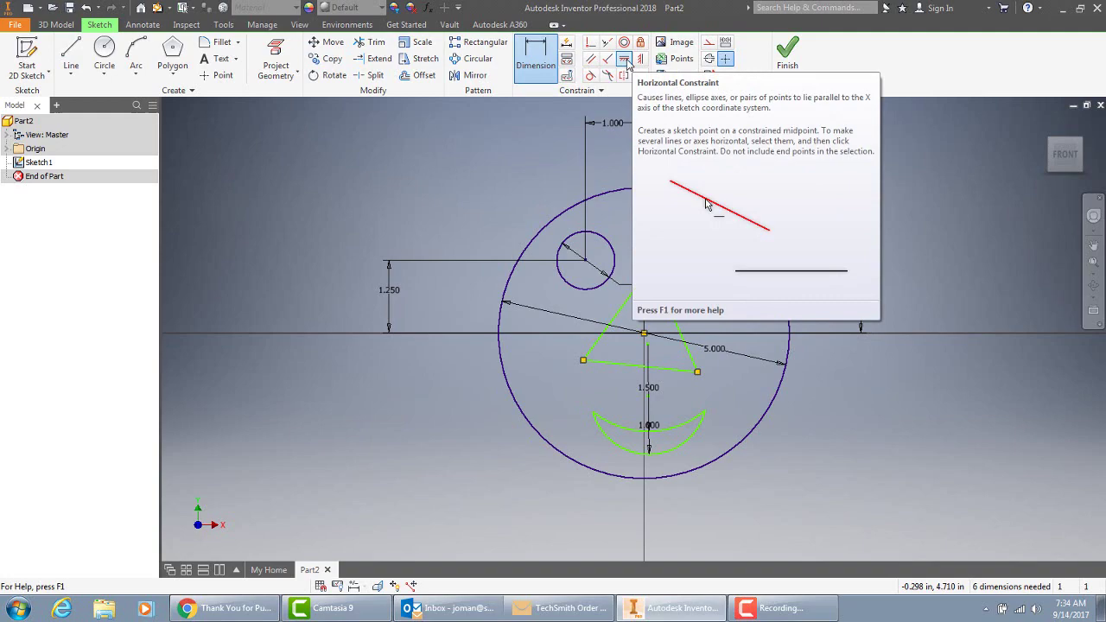
Step: Apply a horizontal constraint to the nose triangle's bottom edge
{"action": "left_click", "coordinate": [626, 61]}
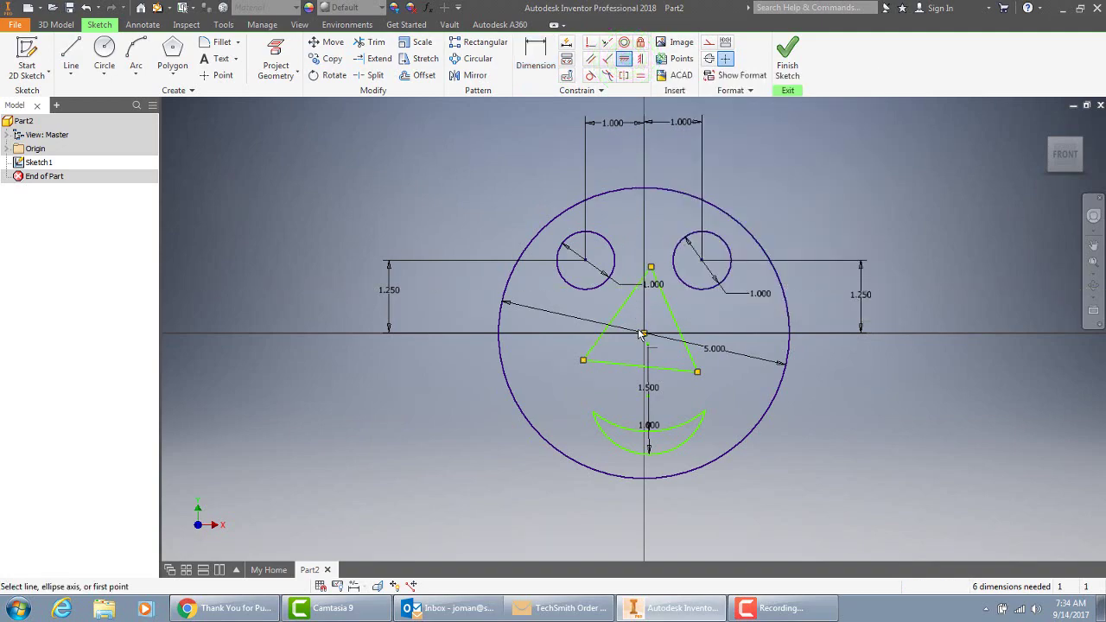
{"action": "left_click", "coordinate": [666, 374]}
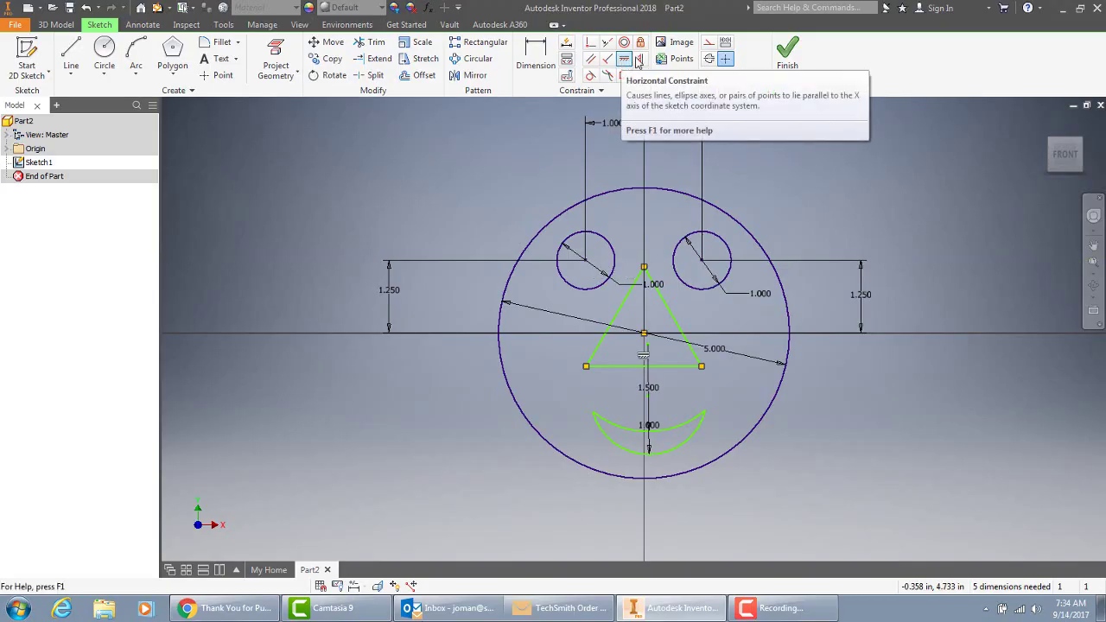
Step: Add vertical constraints linking each eye centre to its matching smile arc endpoint
{"action": "left_click", "coordinate": [623, 60]}
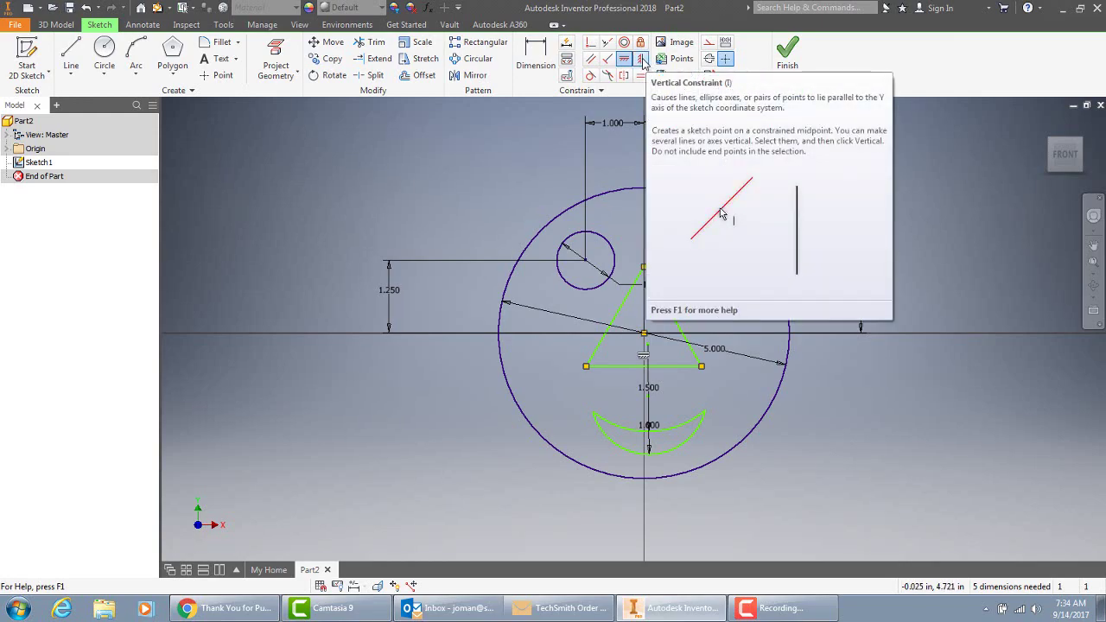
{"action": "left_click", "coordinate": [642, 60]}
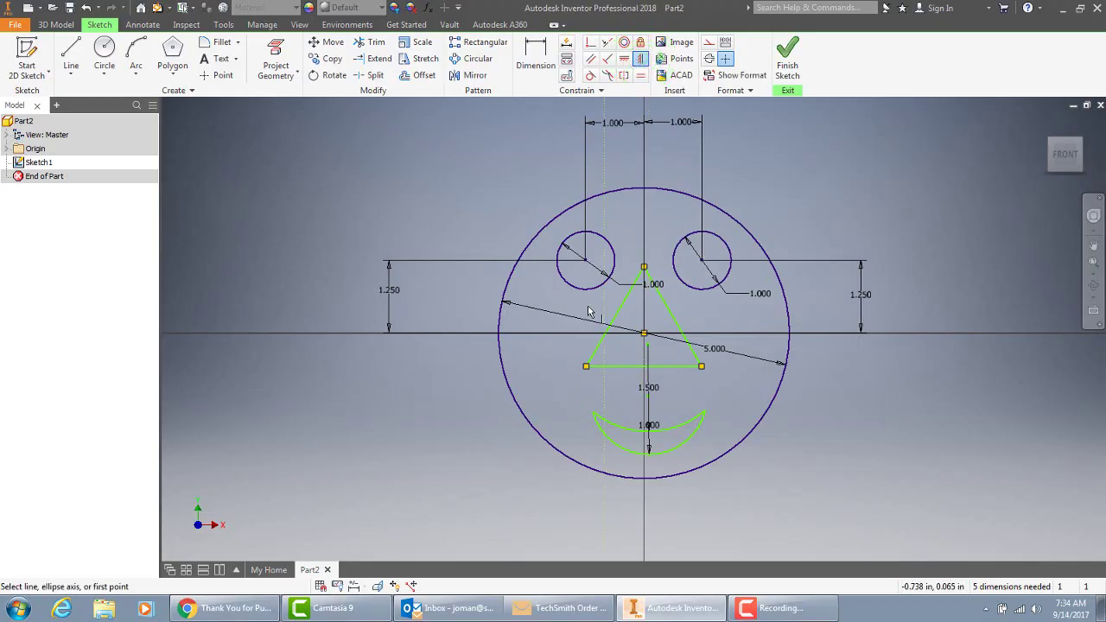
{"action": "left_click", "coordinate": [586, 261]}
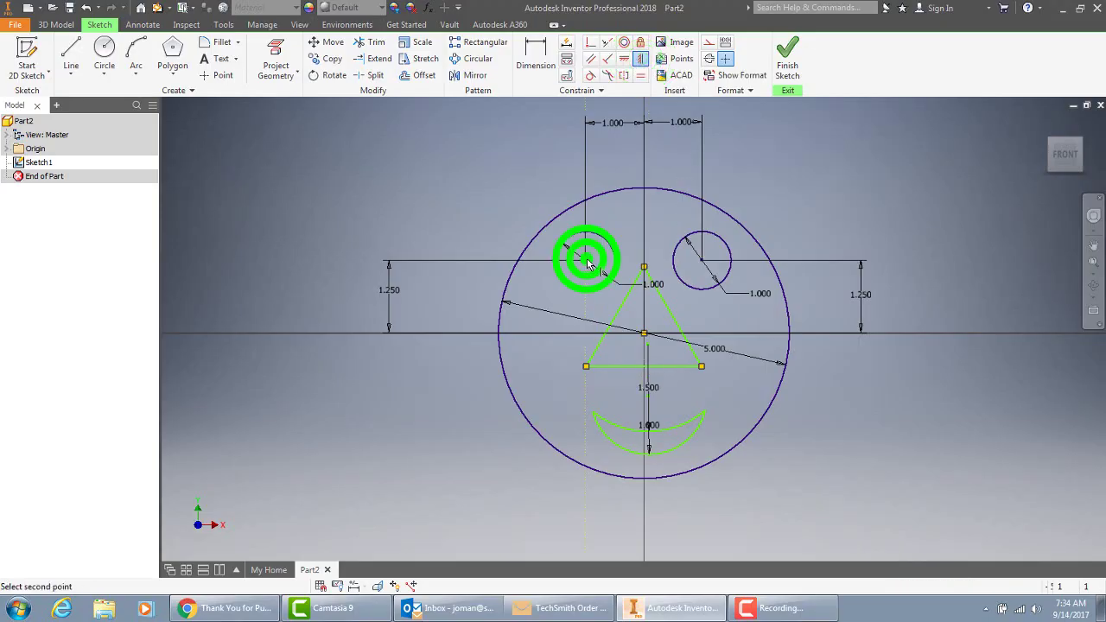
{"action": "left_click", "coordinate": [592, 415]}
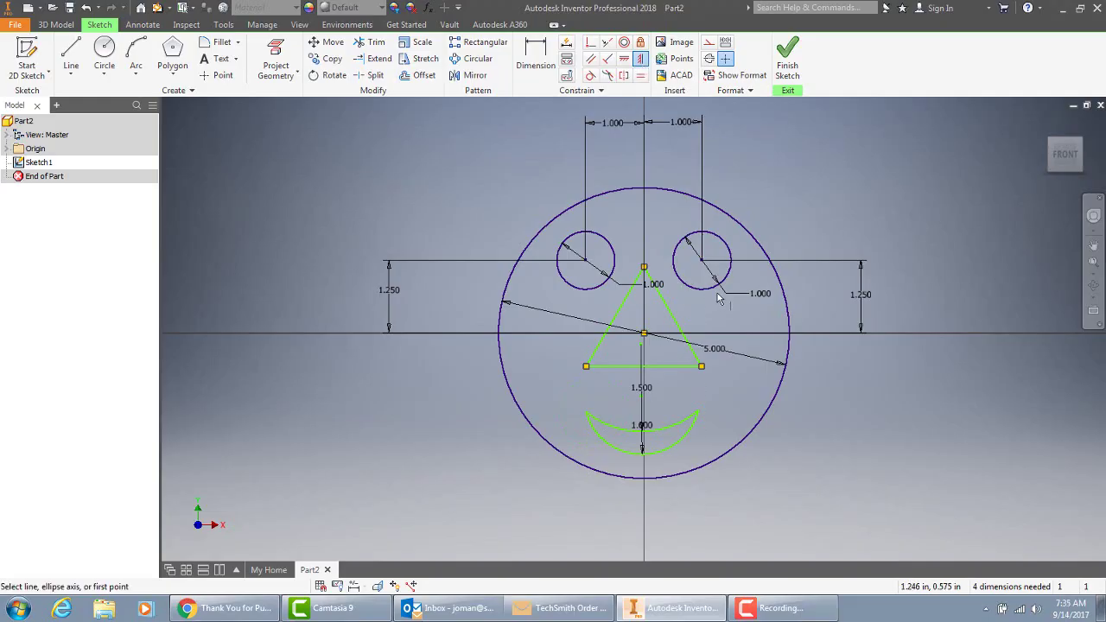
{"action": "left_click", "coordinate": [701, 261]}
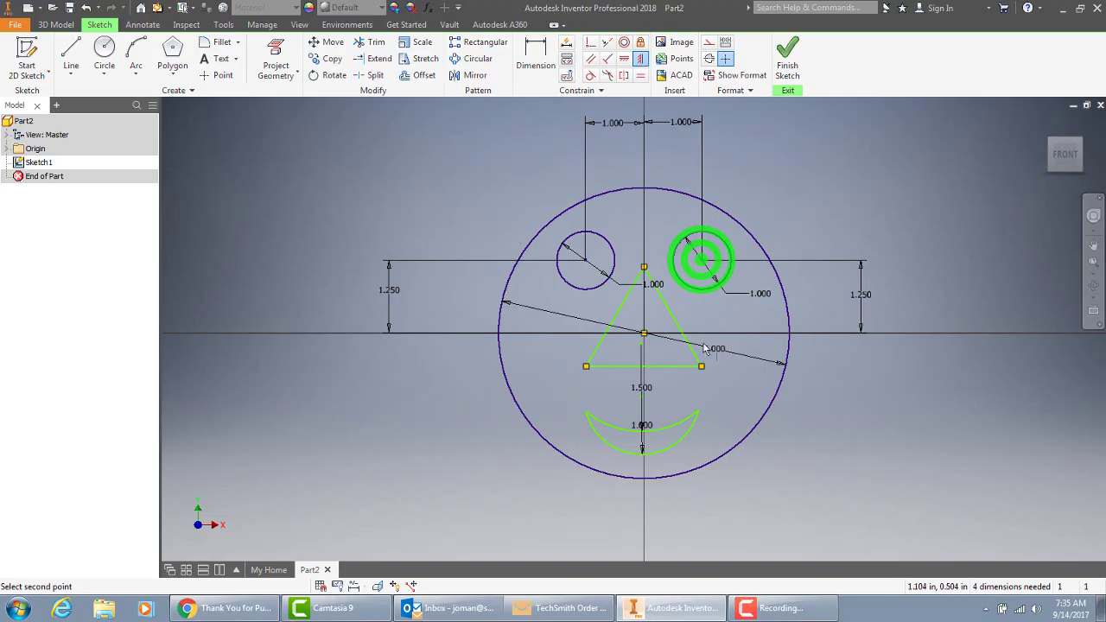
{"action": "left_click", "coordinate": [699, 412]}
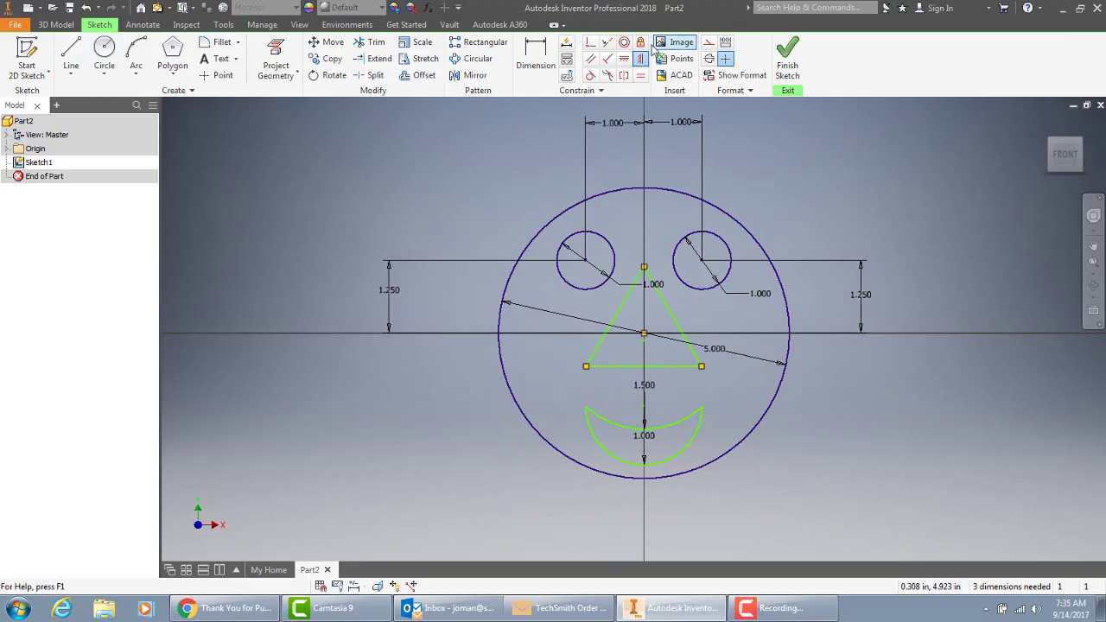
Step: Add a 1.000 in vertical dimension from the triangle centre to the smile's left endpoint
{"action": "left_click", "coordinate": [530, 57]}
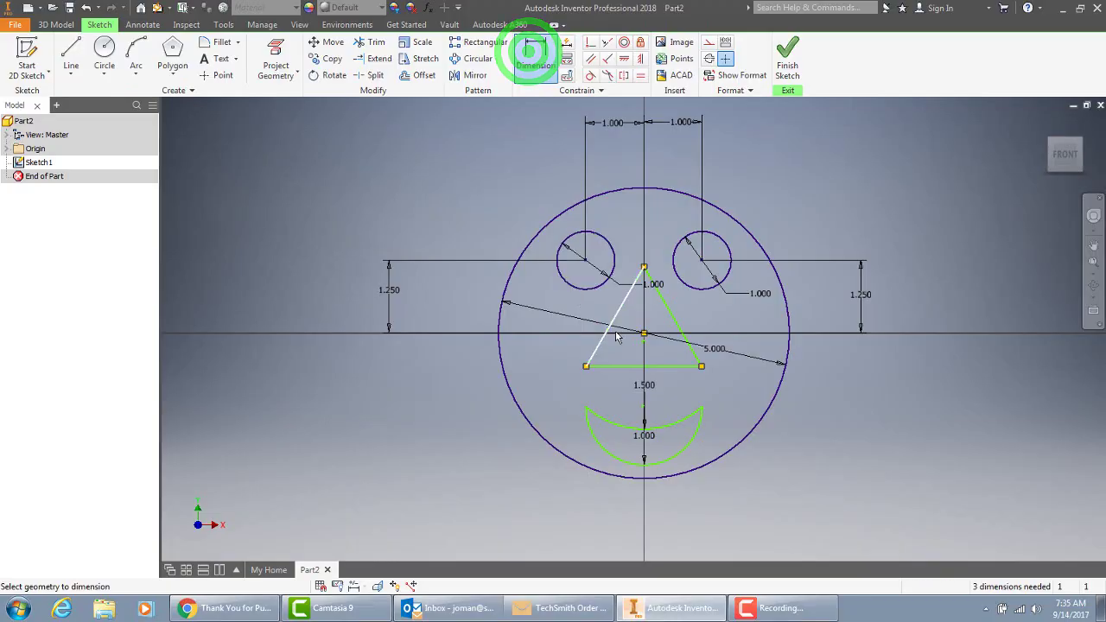
{"action": "left_click", "coordinate": [644, 334]}
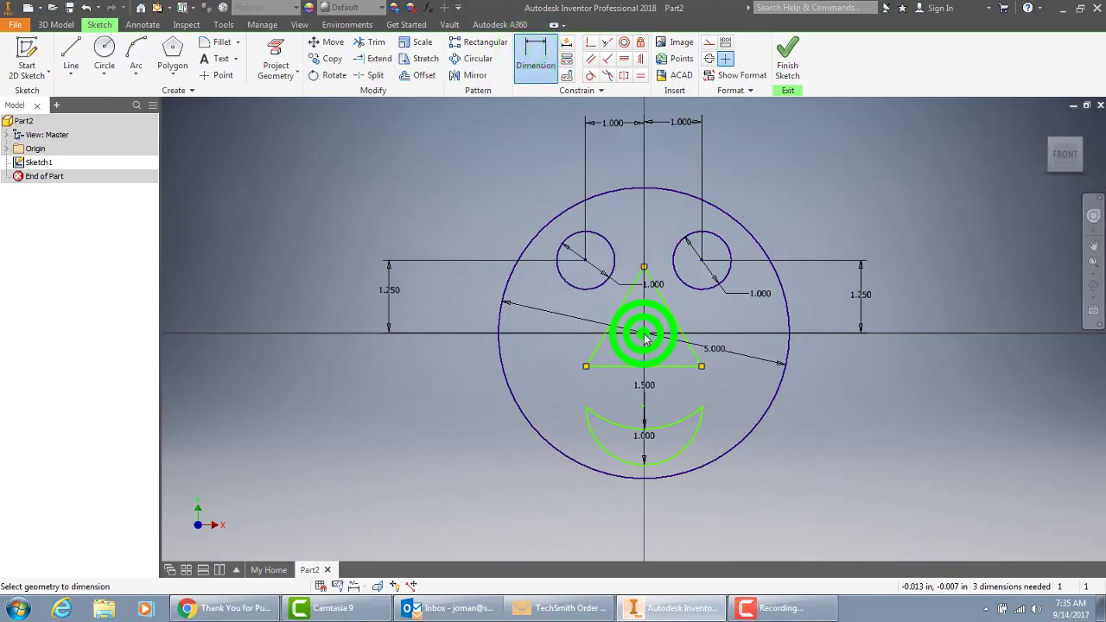
{"action": "left_click", "coordinate": [585, 408]}
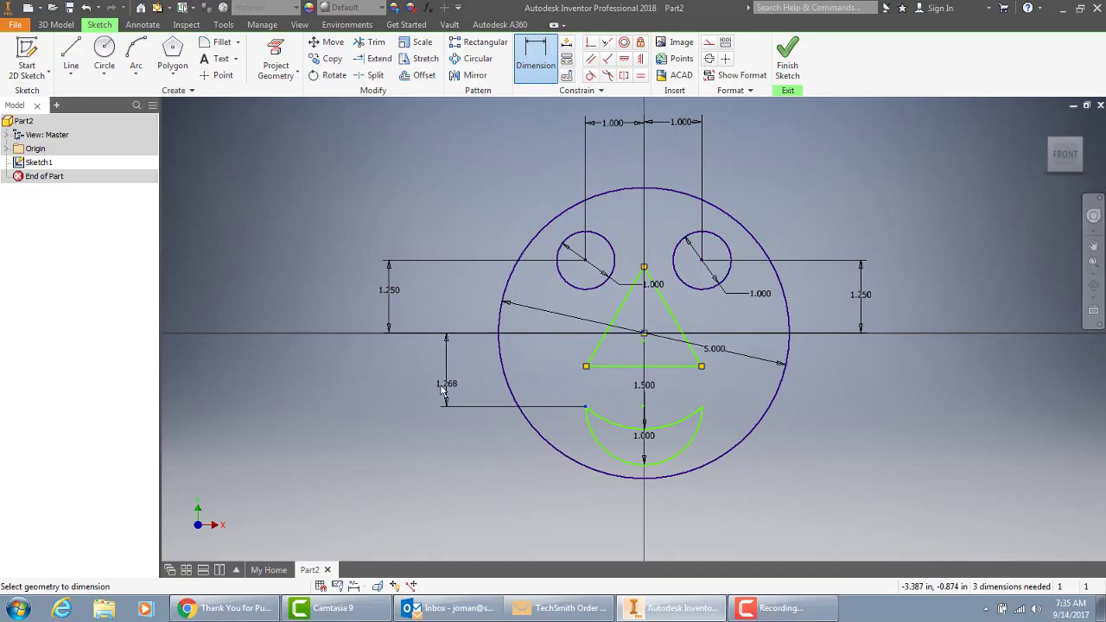
{"action": "left_click", "coordinate": [436, 387]}
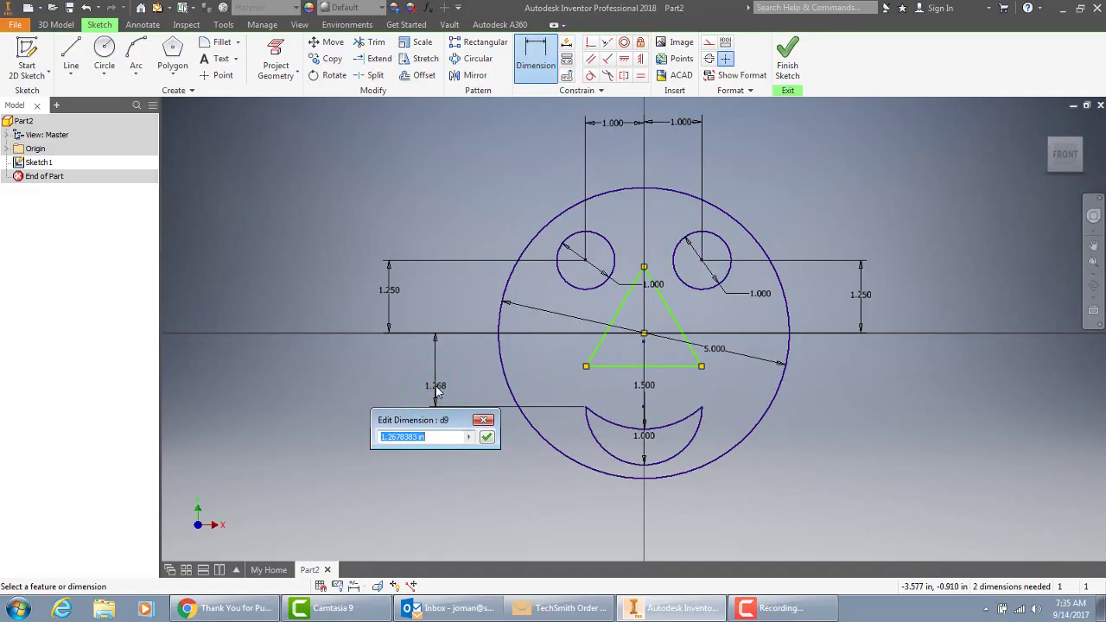
{"action": "type", "text": "1"}
{"action": "key", "text": "Return"}
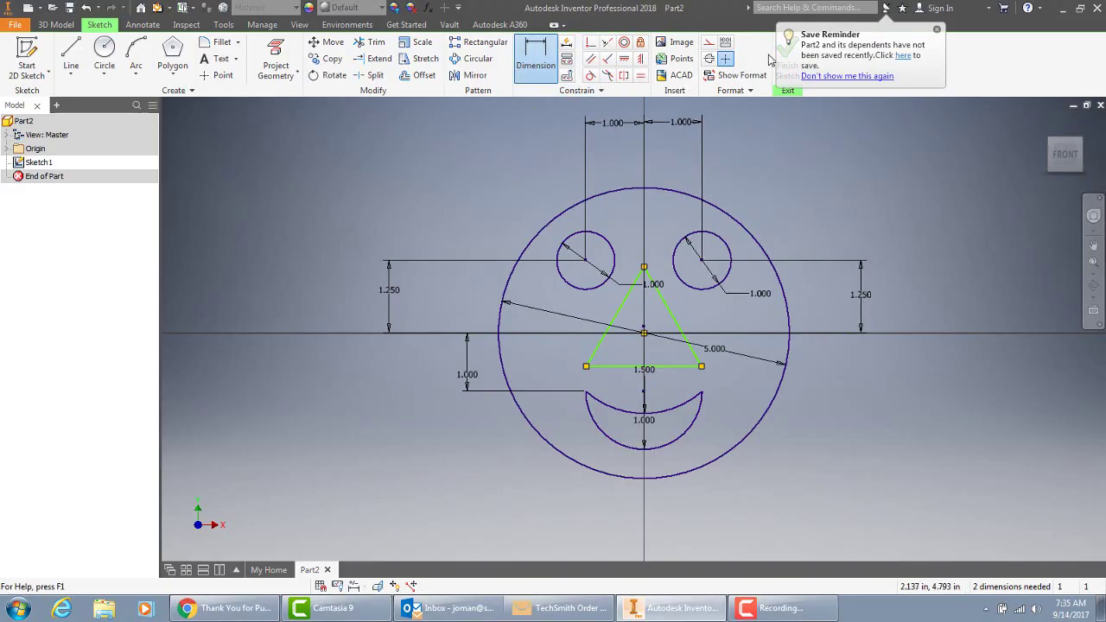
{"action": "left_click", "coordinate": [936, 31]}
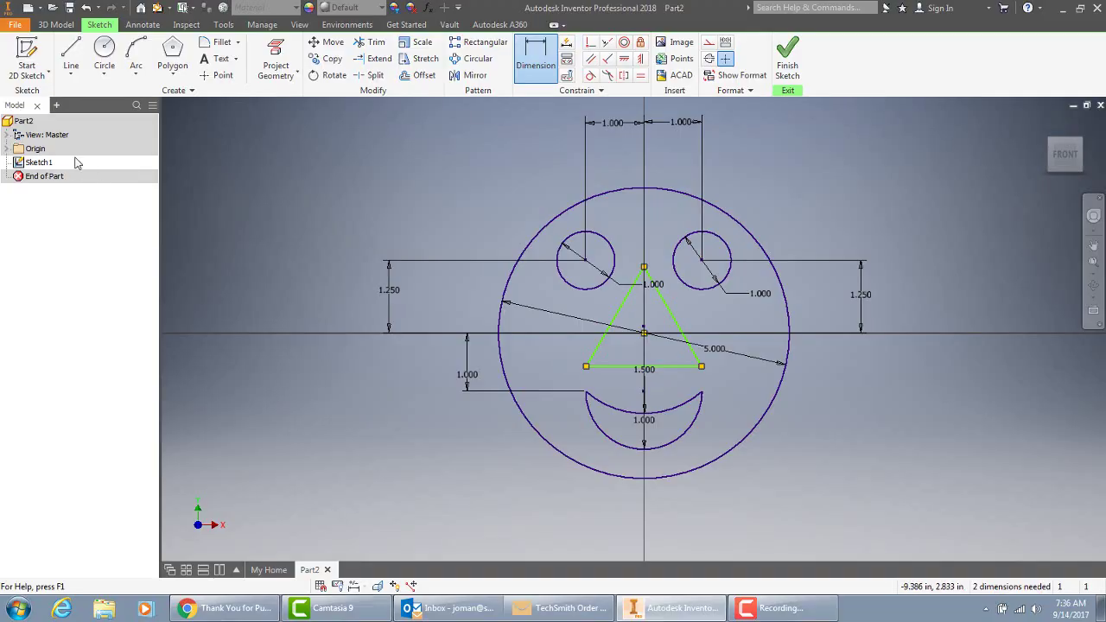
Step: Finish Sketch1 and return the view to the home isometric orientation
{"action": "left_click", "coordinate": [789, 62]}
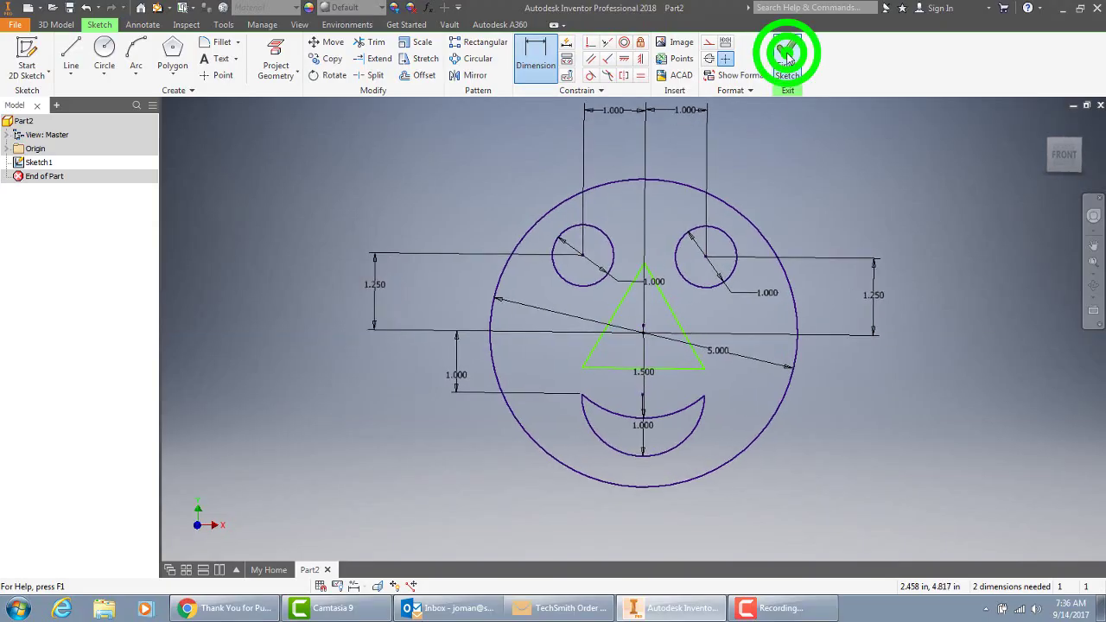
{"action": "scroll", "coordinate": [634, 330], "scroll_direction": "up", "scroll_amount": 5}
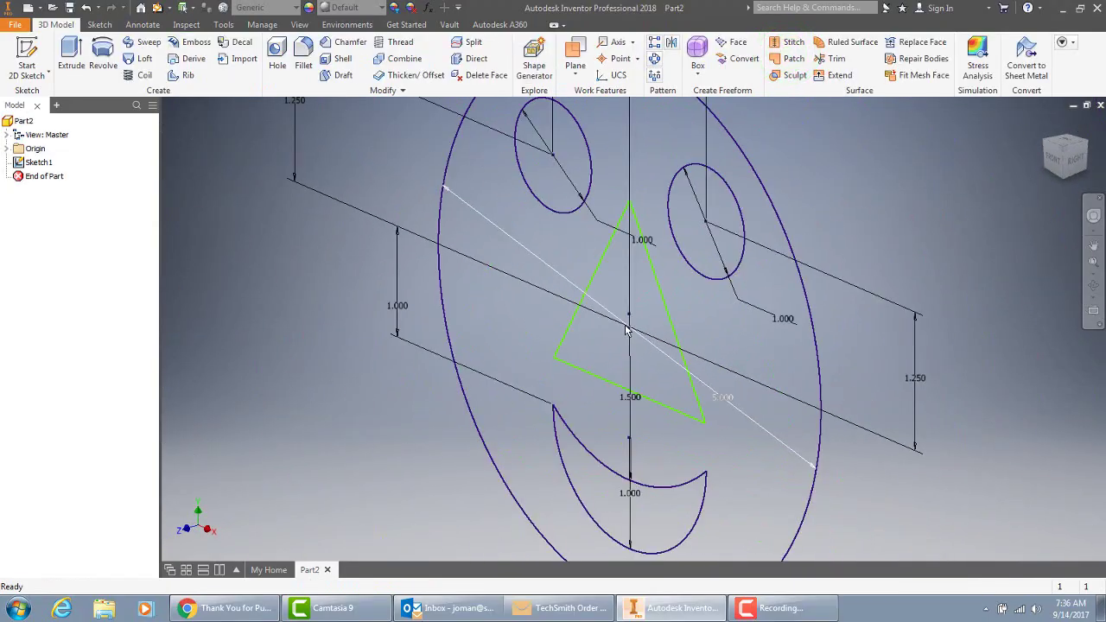
{"action": "scroll", "coordinate": [624, 328], "scroll_direction": "up", "scroll_amount": 3}
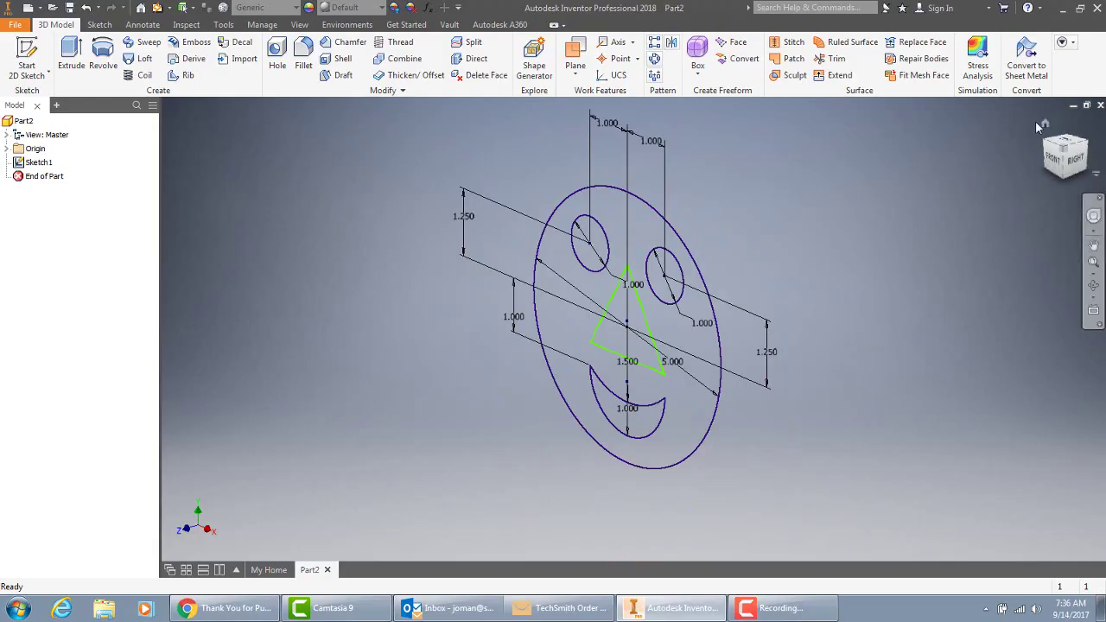
{"action": "left_click", "coordinate": [1045, 126]}
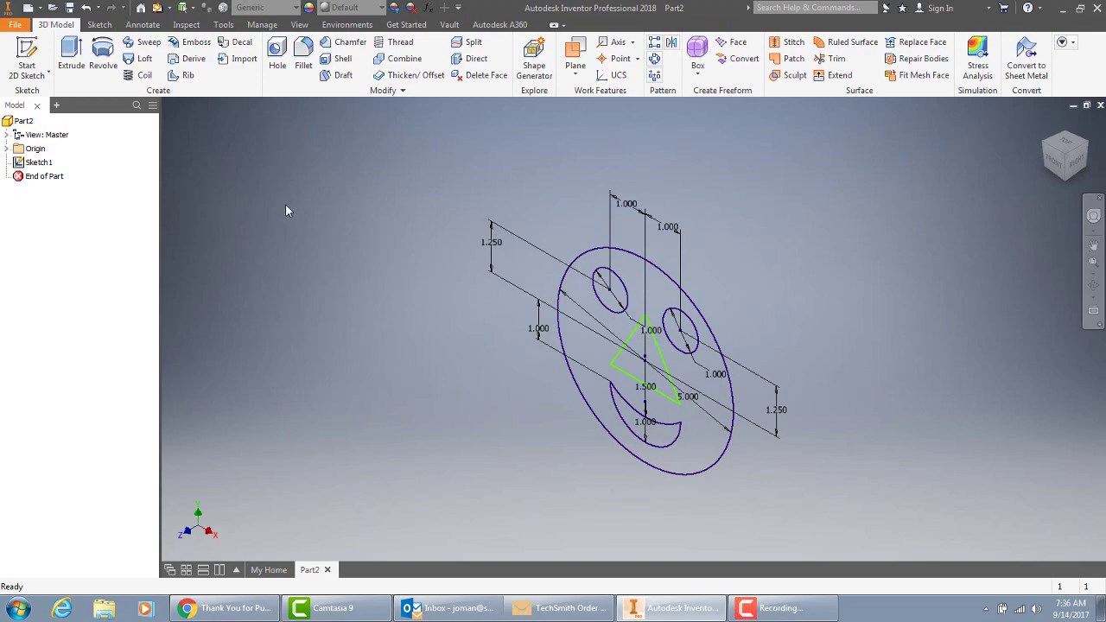
Step: Extrude the outer face region 1 in into a solid disc
{"action": "left_click", "coordinate": [73, 51]}
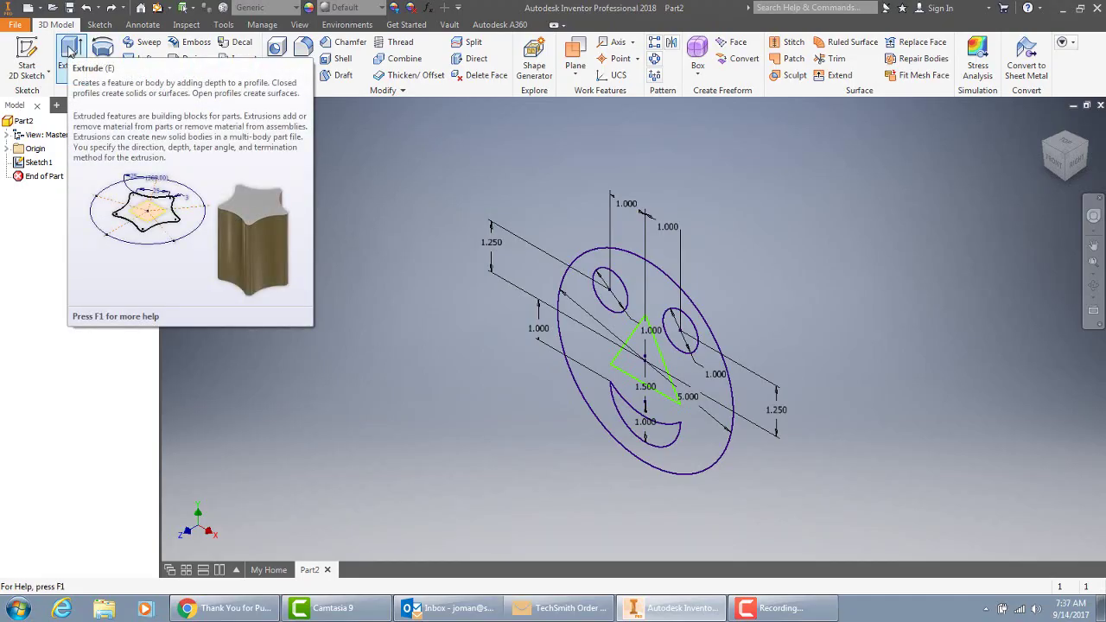
{"action": "left_click", "coordinate": [69, 52]}
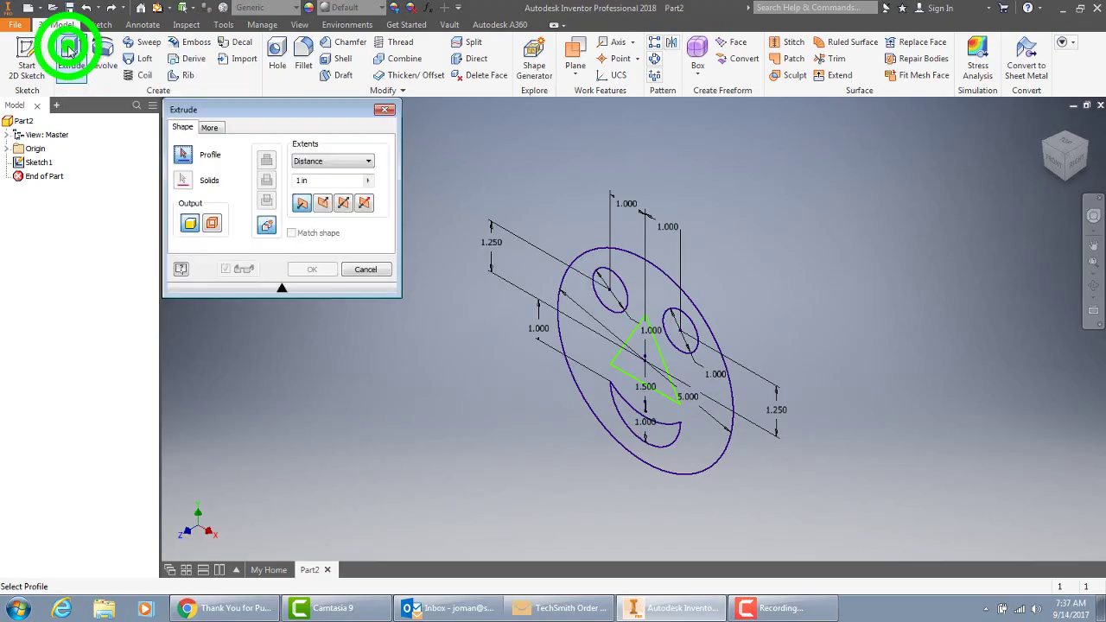
{"action": "left_click", "coordinate": [594, 343]}
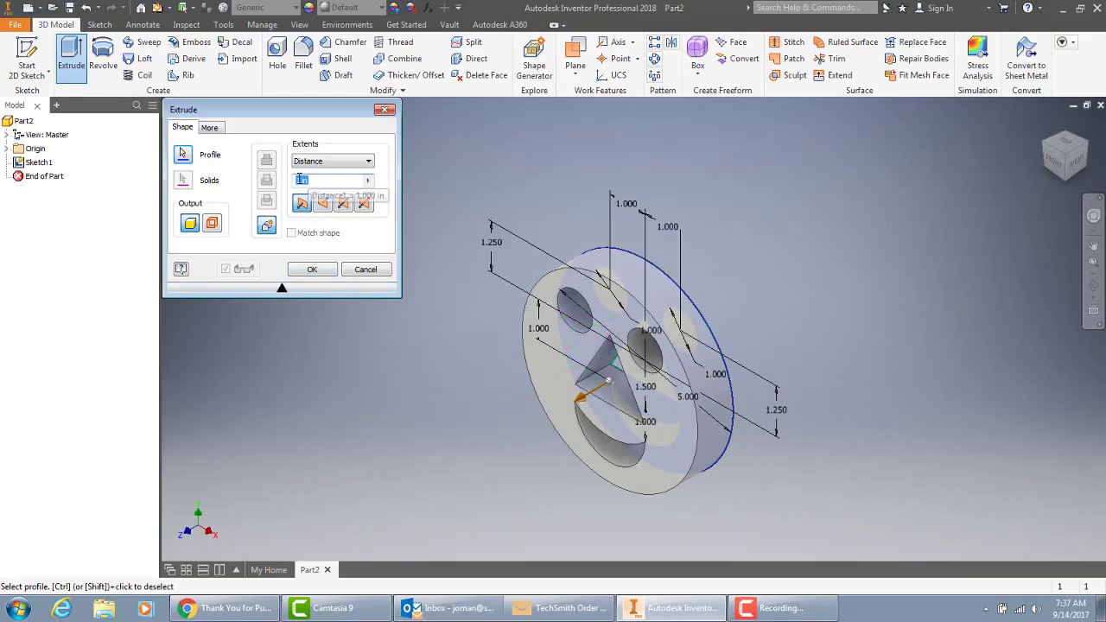
{"action": "left_click", "coordinate": [328, 271]}
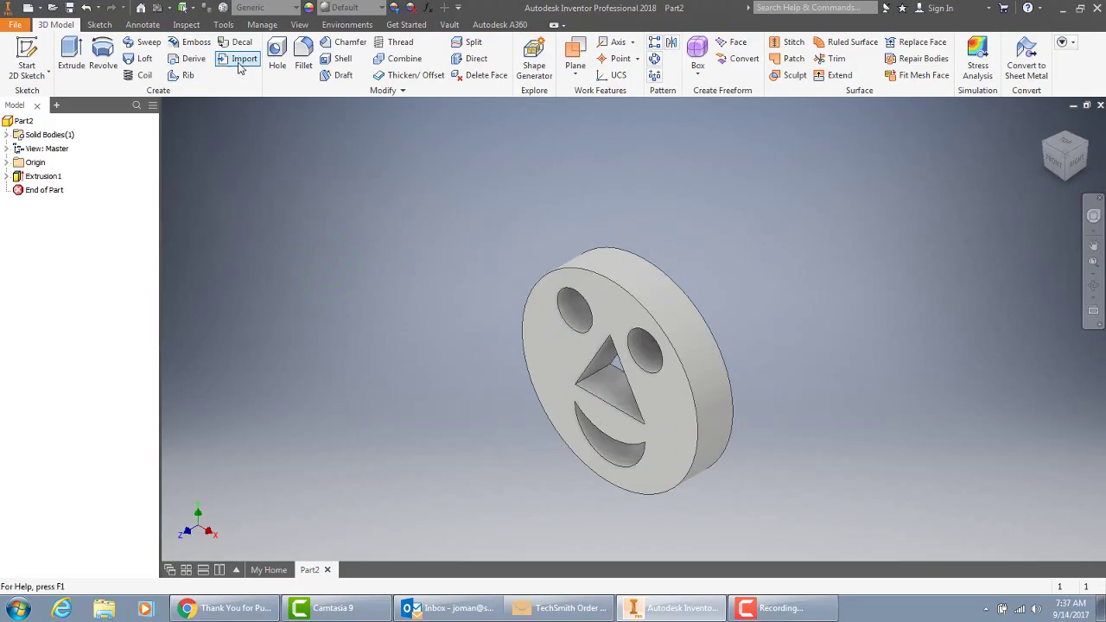
Step: Fillet nine edges at 0.125 in: both rims, both eyes, three nose edges and two mouth edges
{"action": "left_click", "coordinate": [308, 51]}
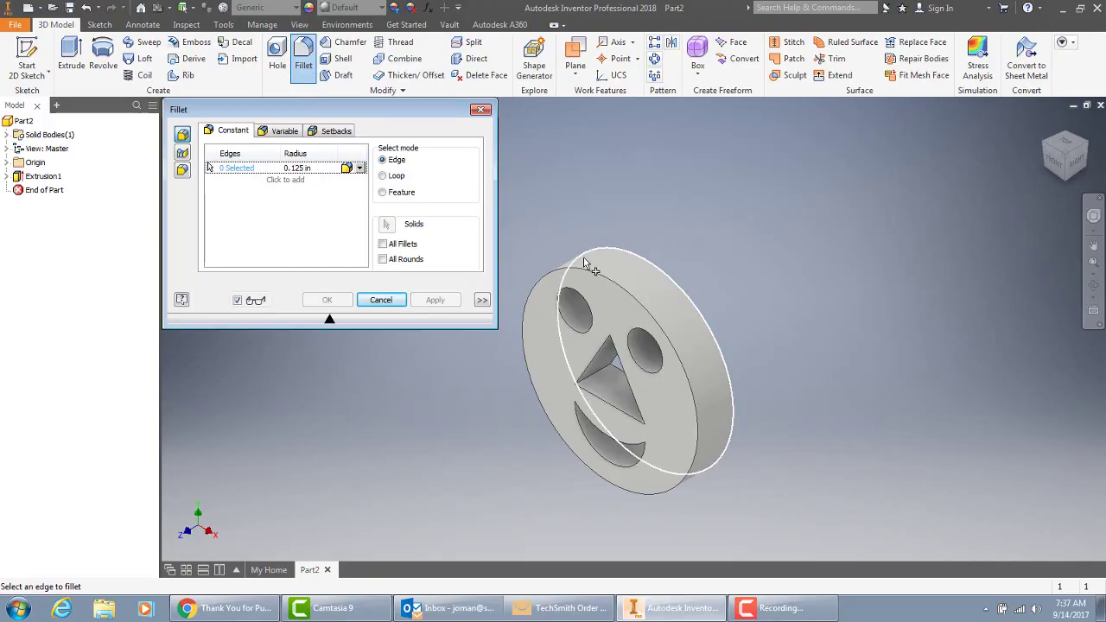
{"action": "left_click", "coordinate": [614, 285]}
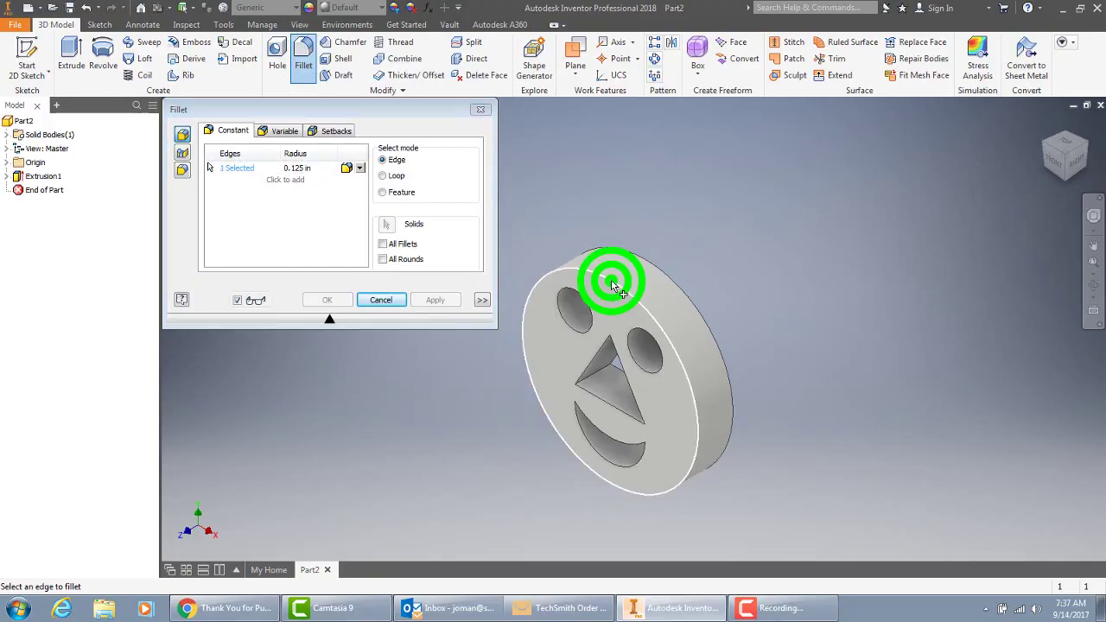
{"action": "left_click", "coordinate": [660, 275]}
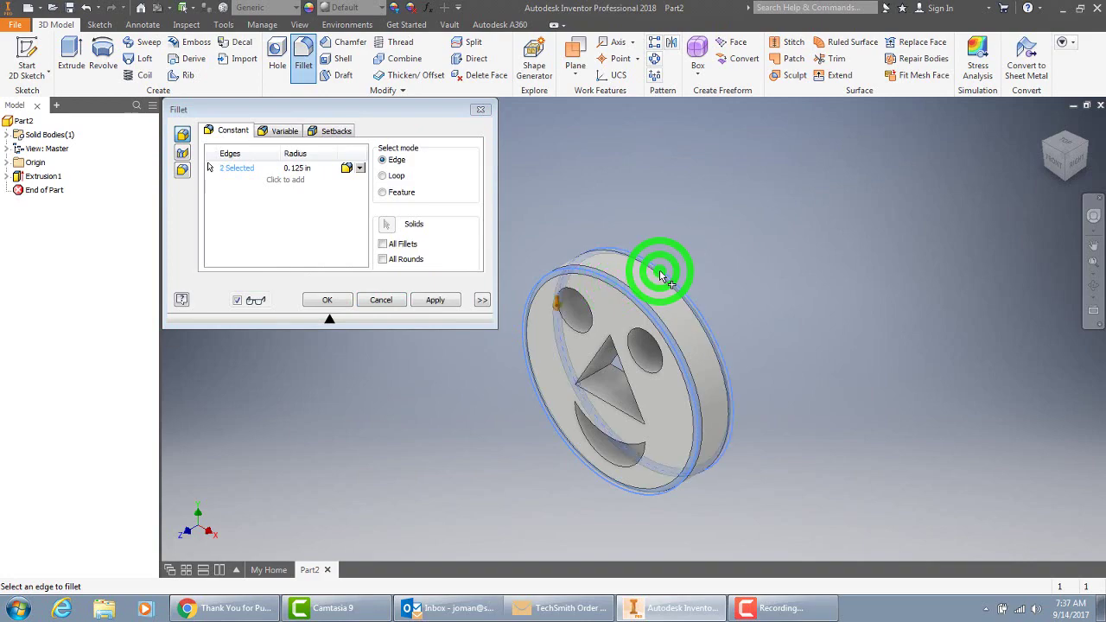
{"action": "left_click", "coordinate": [633, 335]}
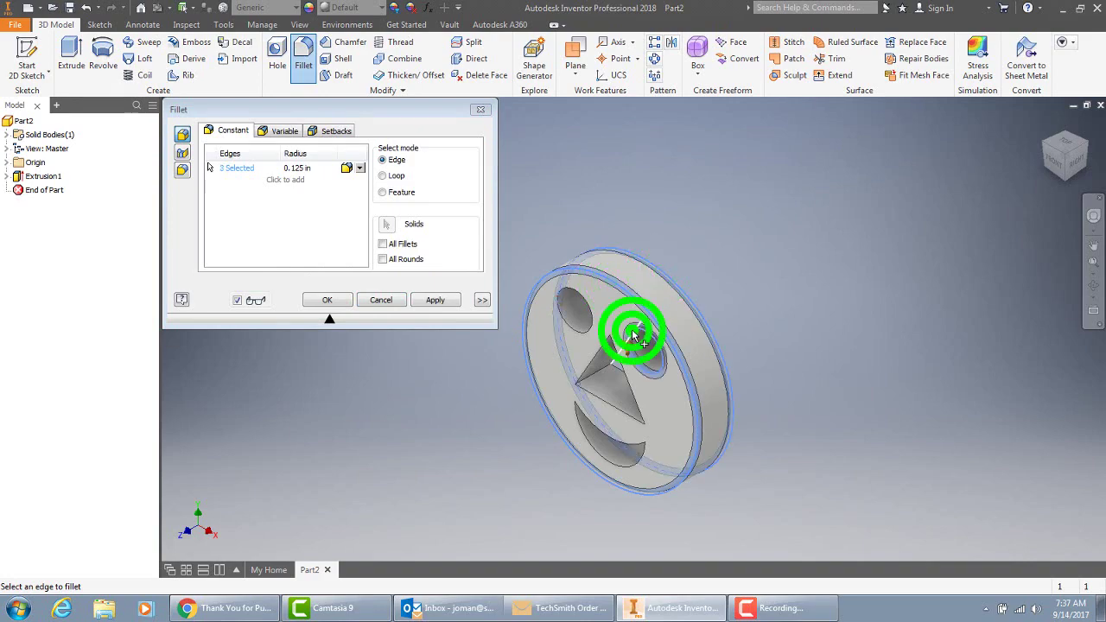
{"action": "left_click", "coordinate": [587, 304]}
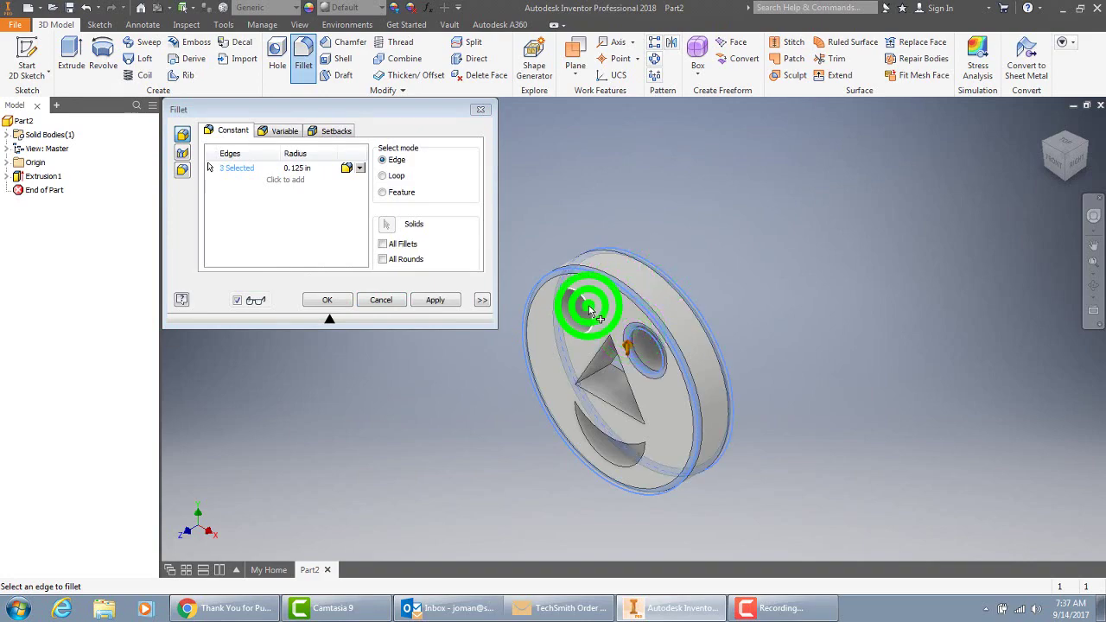
{"action": "left_click", "coordinate": [611, 359]}
{"action": "left_click", "coordinate": [597, 349]}
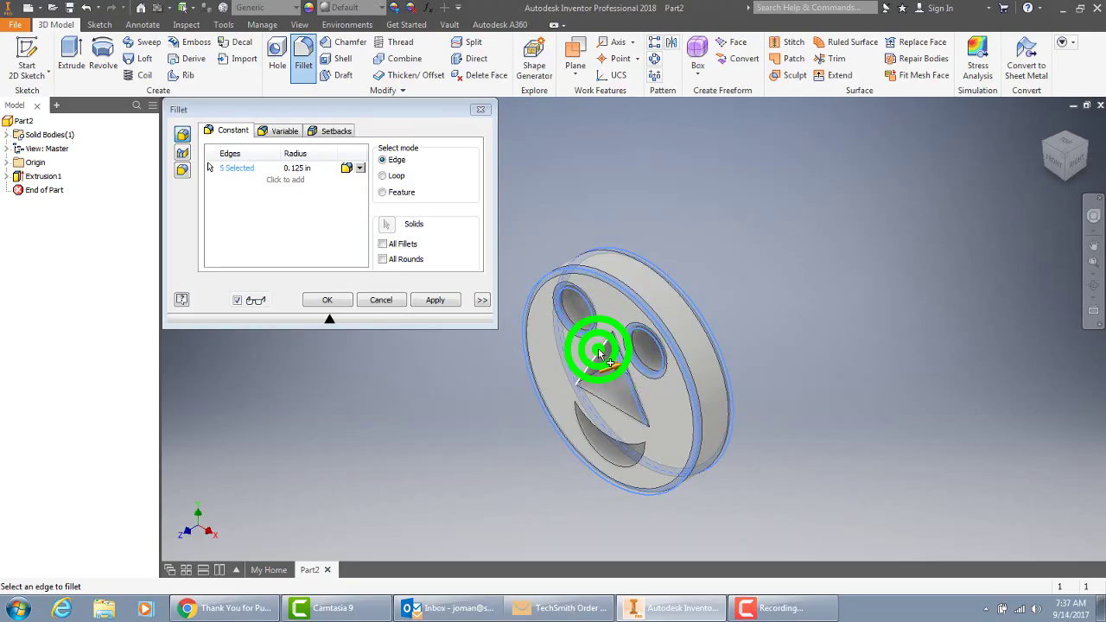
{"action": "left_click", "coordinate": [600, 397]}
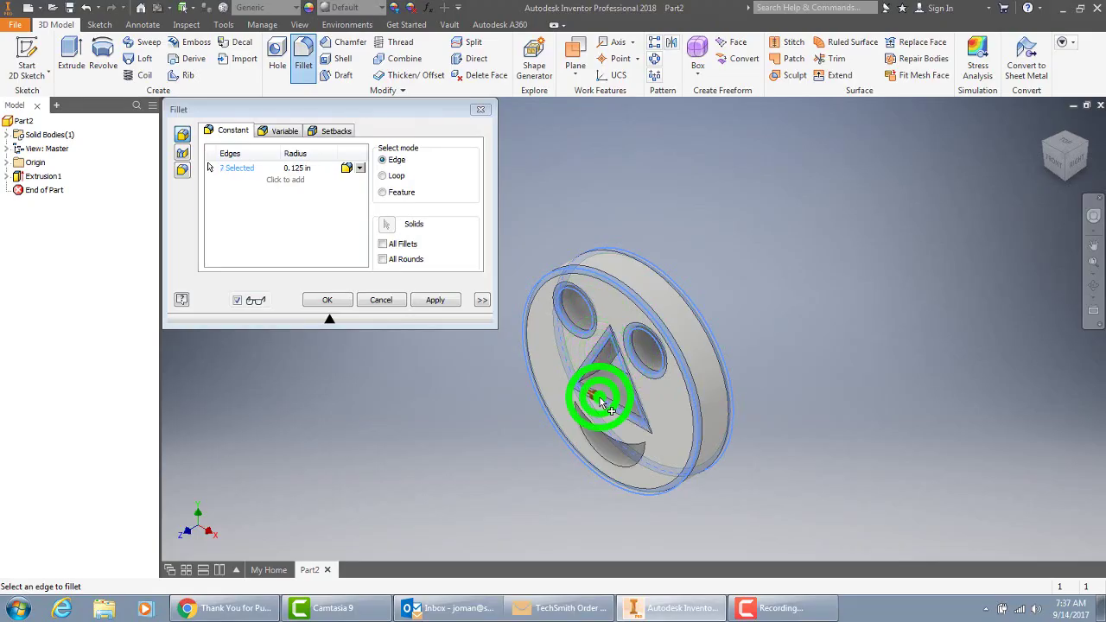
{"action": "left_click", "coordinate": [629, 466]}
{"action": "left_click", "coordinate": [628, 444]}
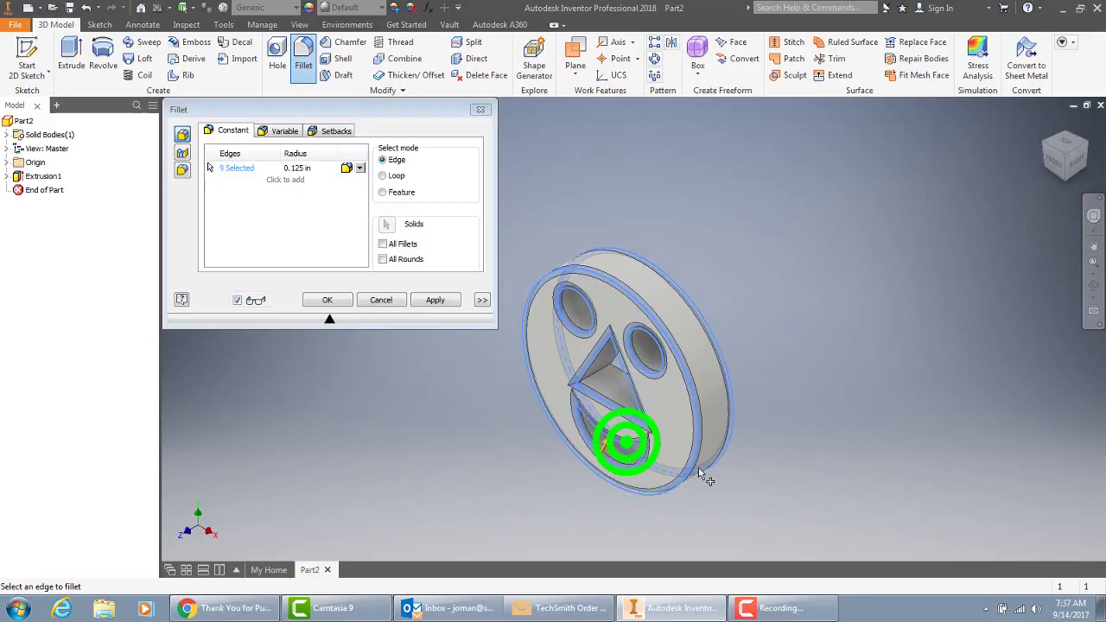
{"action": "left_click", "coordinate": [448, 301]}
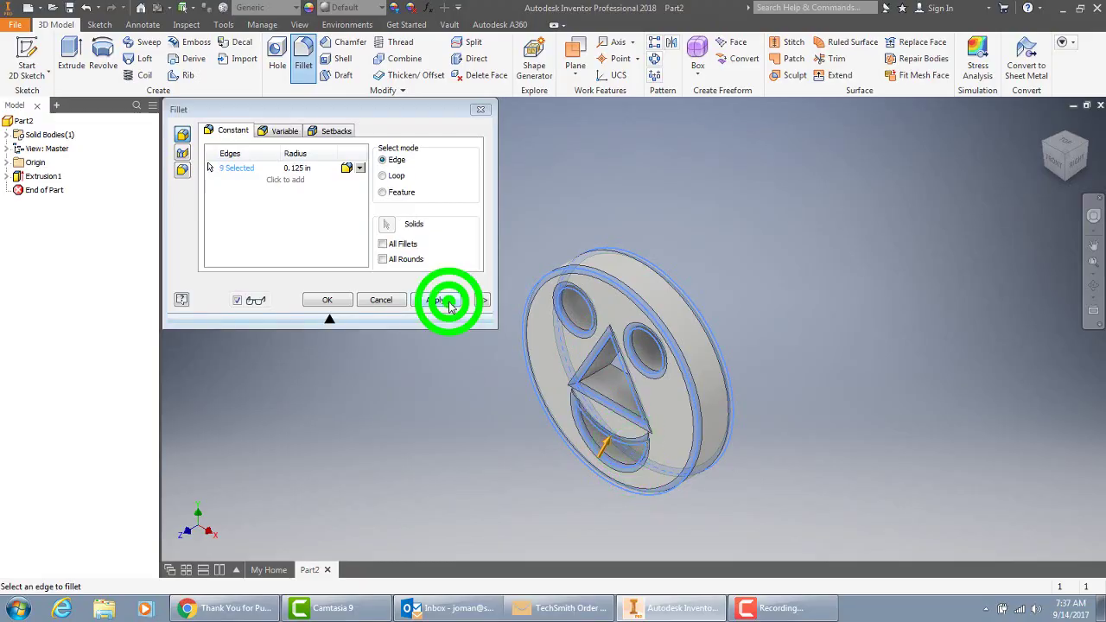
{"action": "left_click", "coordinate": [372, 301]}
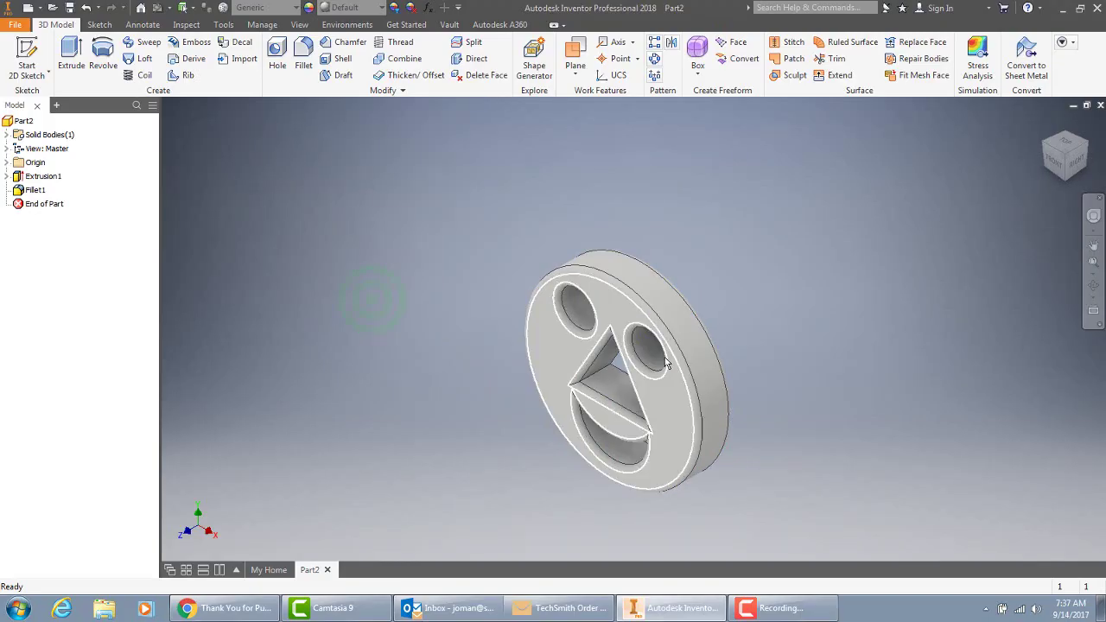
Step: Clear all appearance overrides from the part
{"action": "left_click", "coordinate": [309, 9]}
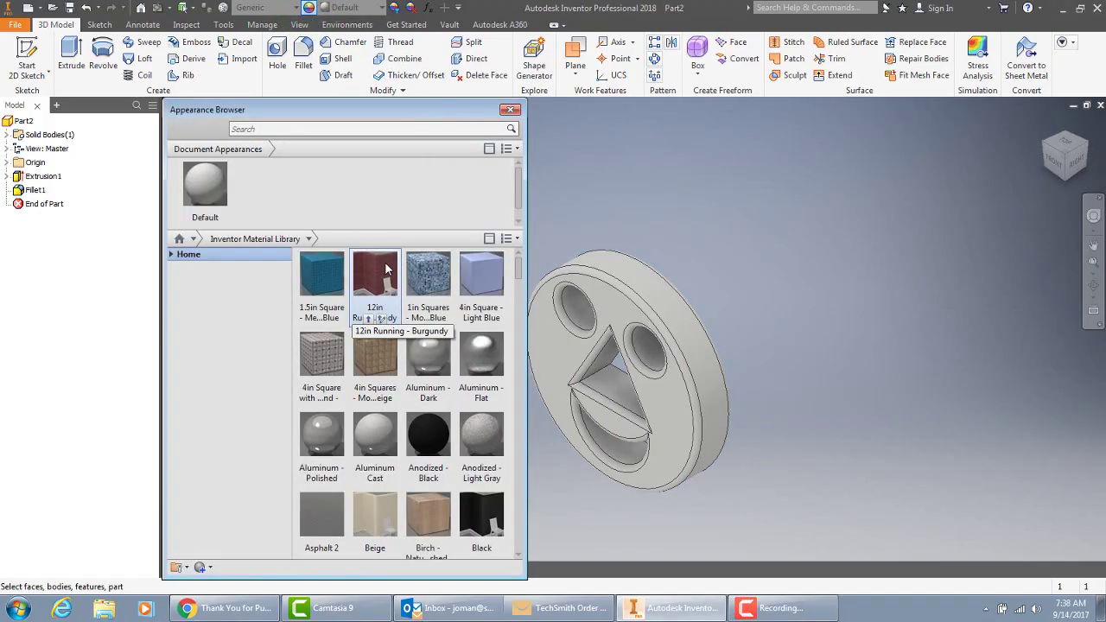
{"action": "left_click", "coordinate": [511, 109]}
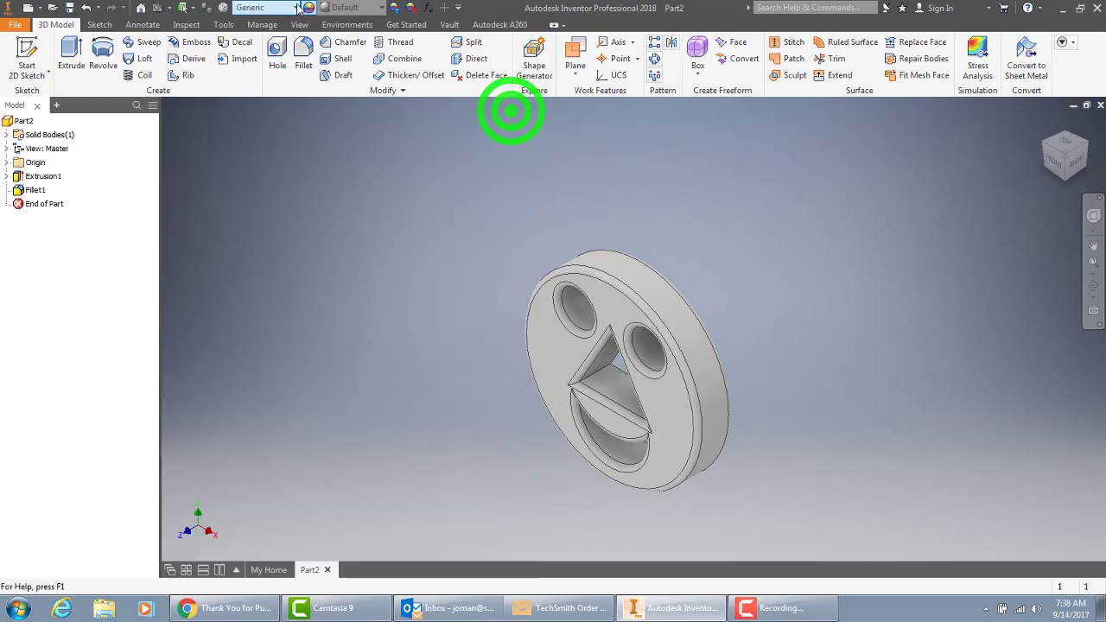
{"action": "left_click", "coordinate": [412, 8]}
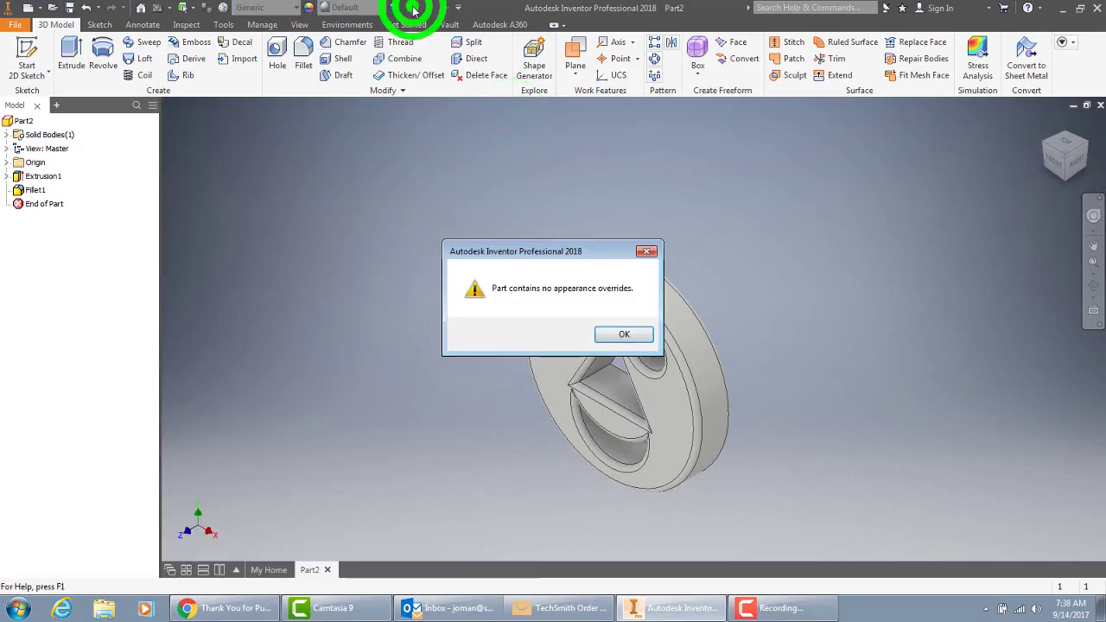
{"action": "left_click", "coordinate": [624, 334]}
Step: Override the disc's front face colour to magenta (R 230, G 0, B 255)
{"action": "left_click", "coordinate": [393, 8]}
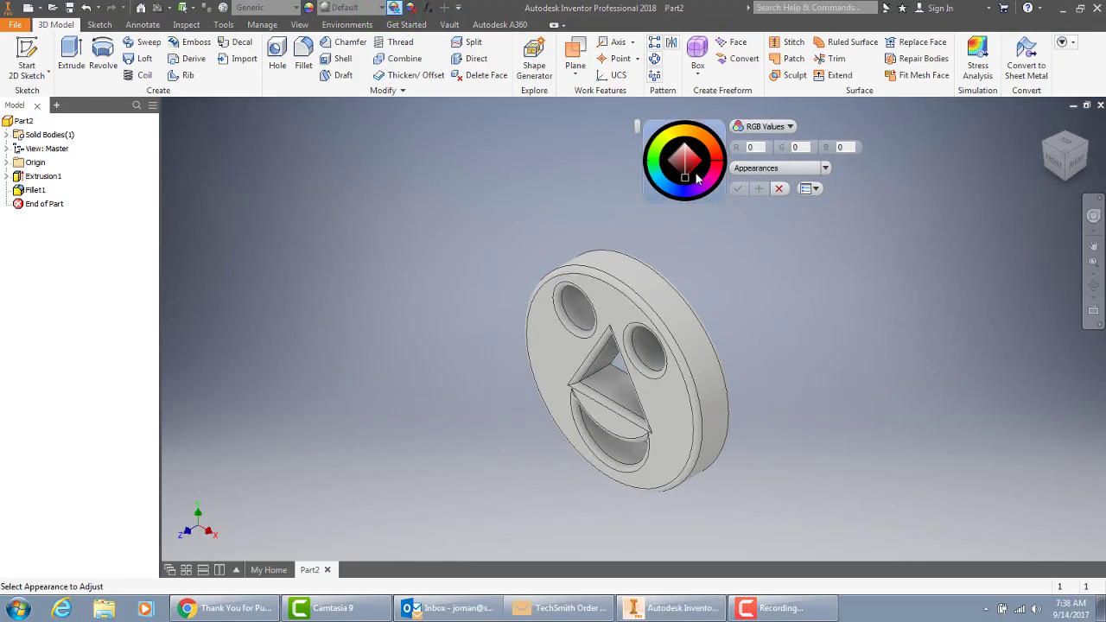
{"action": "left_click", "coordinate": [616, 320]}
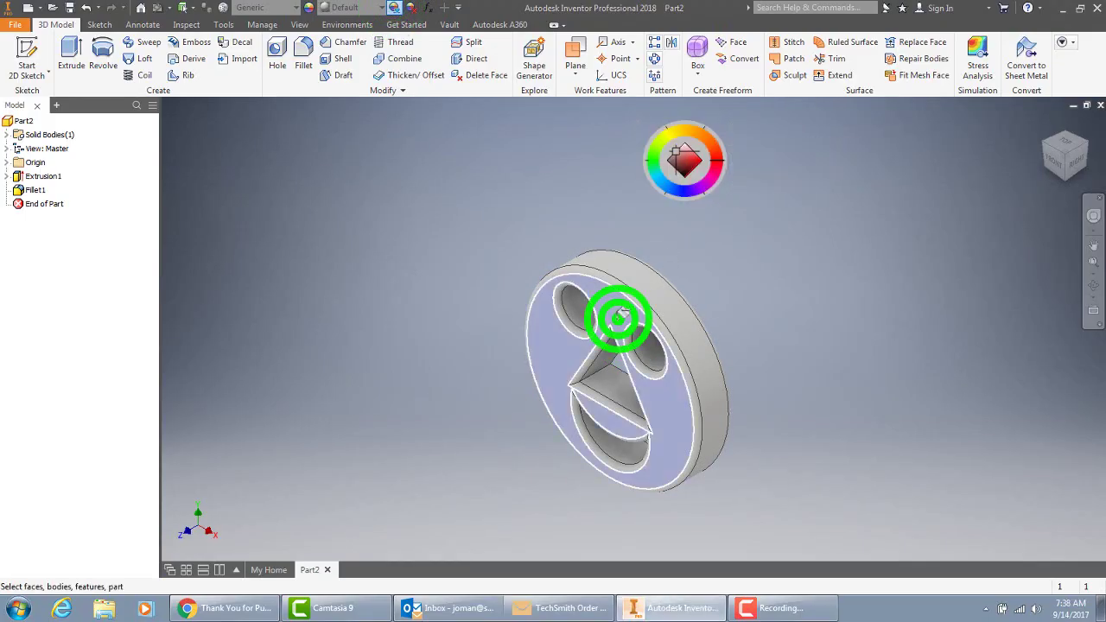
{"action": "left_click", "coordinate": [711, 166]}
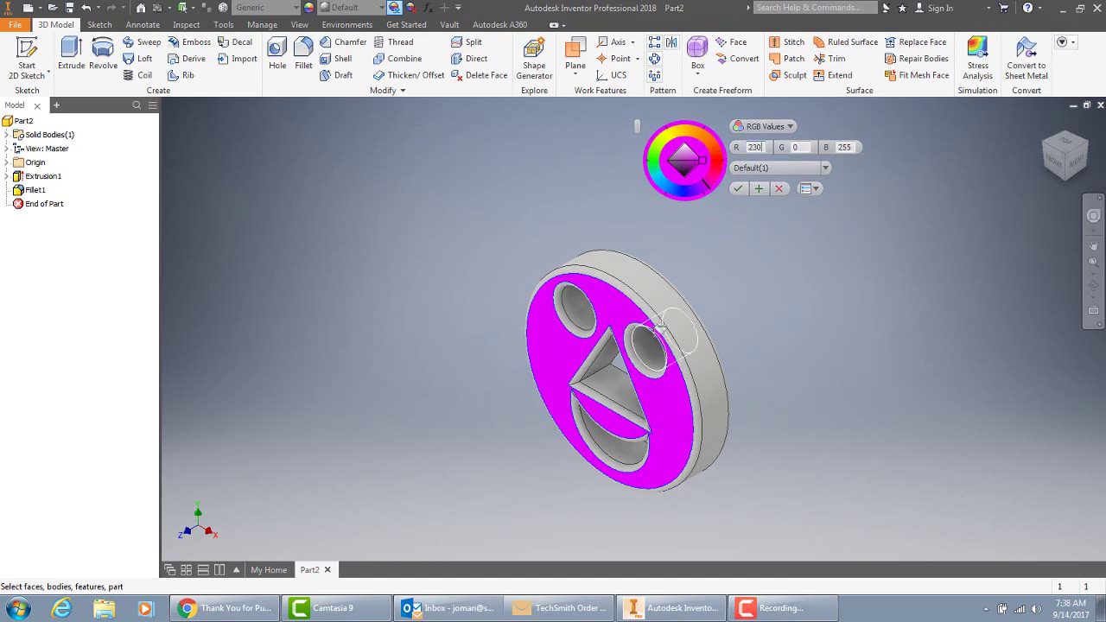
{"action": "left_click", "coordinate": [737, 188]}
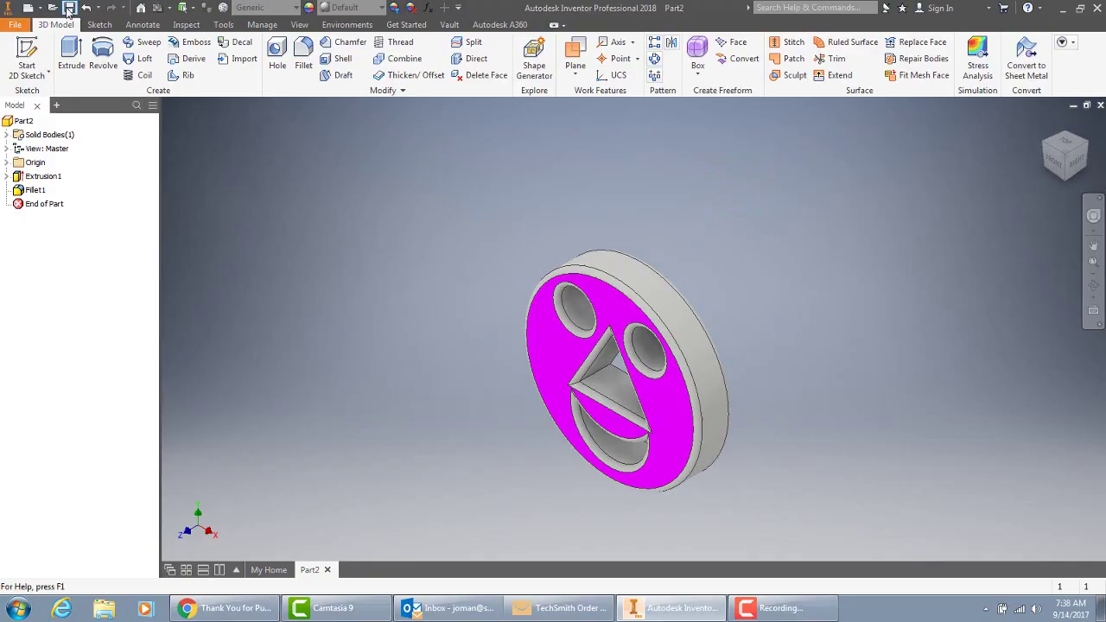
Step: Start Save As and set the save location to the StudentShare (K:) drive
{"action": "left_click", "coordinate": [21, 24]}
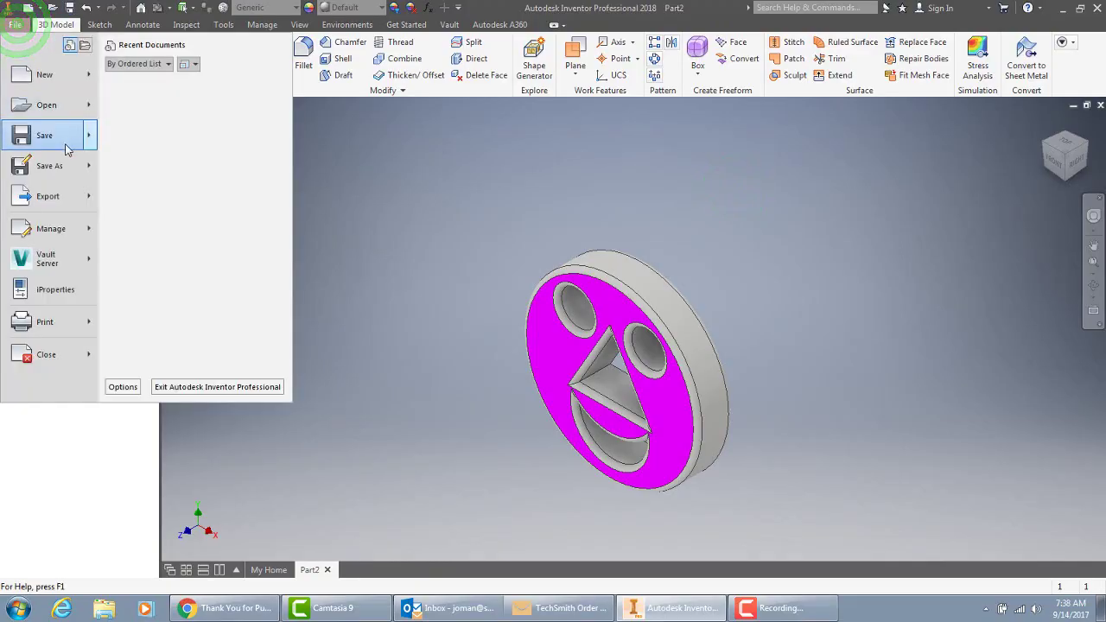
{"action": "mouse_move", "coordinate": [72, 167]}
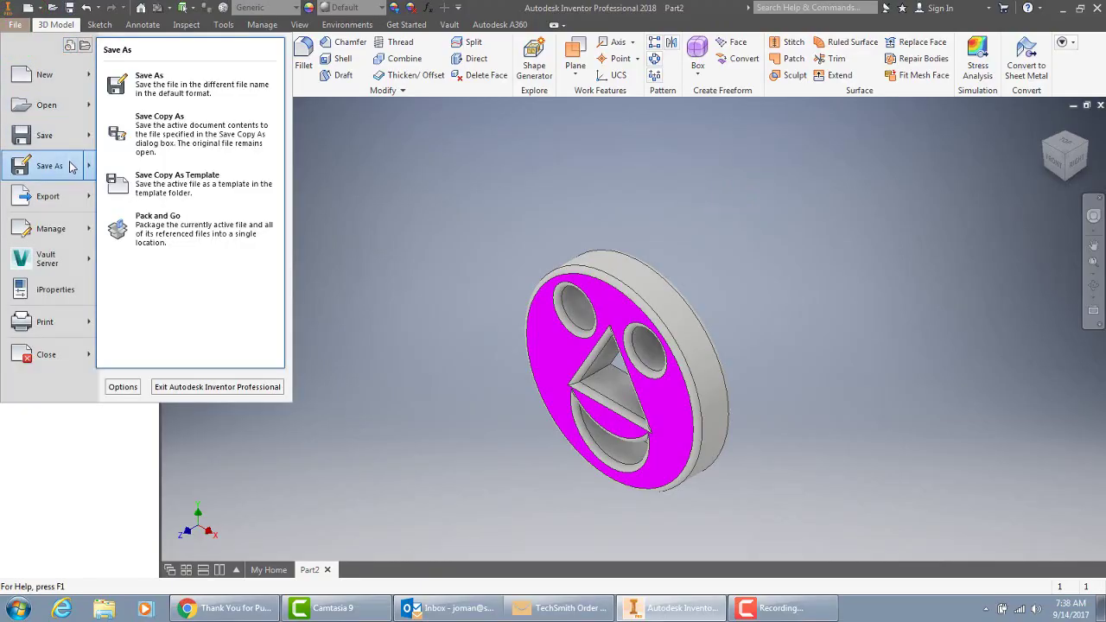
{"action": "left_click", "coordinate": [159, 85]}
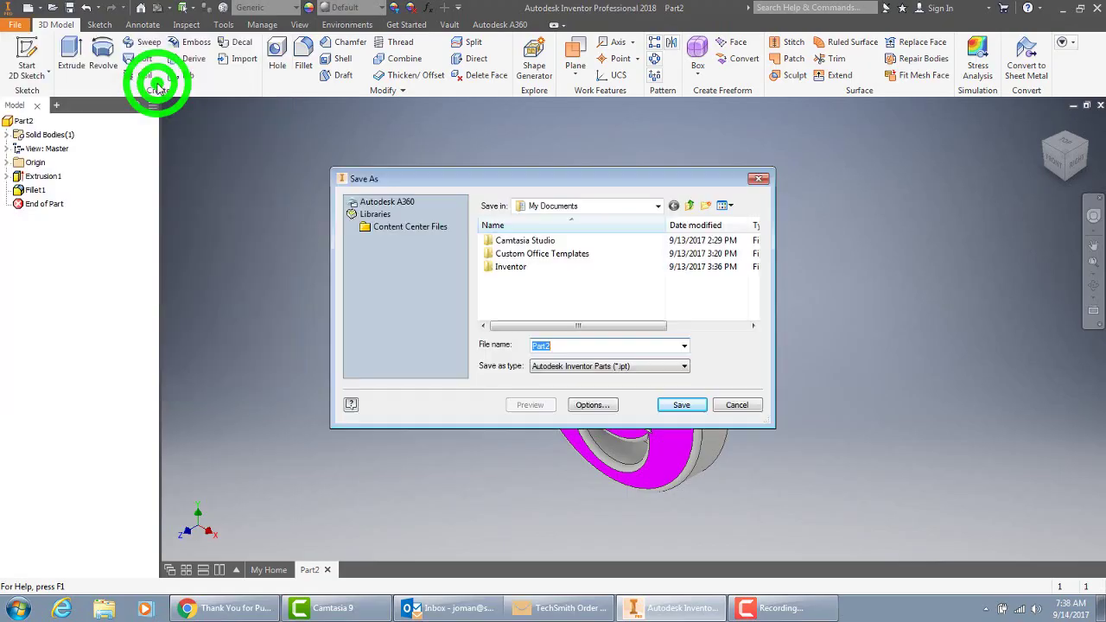
{"action": "left_click", "coordinate": [659, 207]}
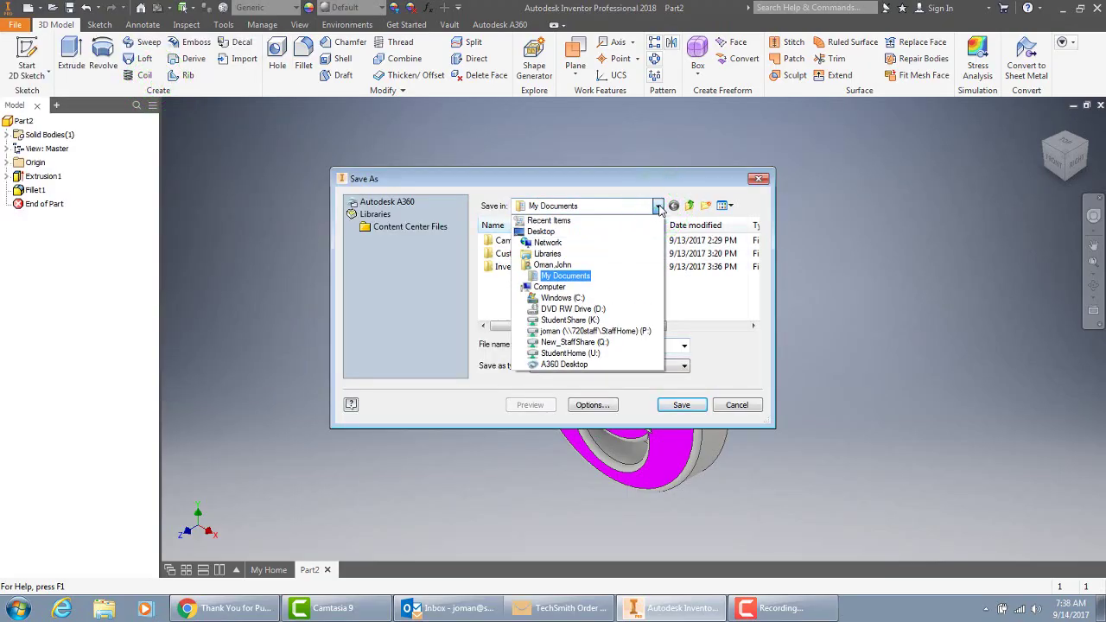
{"action": "left_click", "coordinate": [591, 321]}
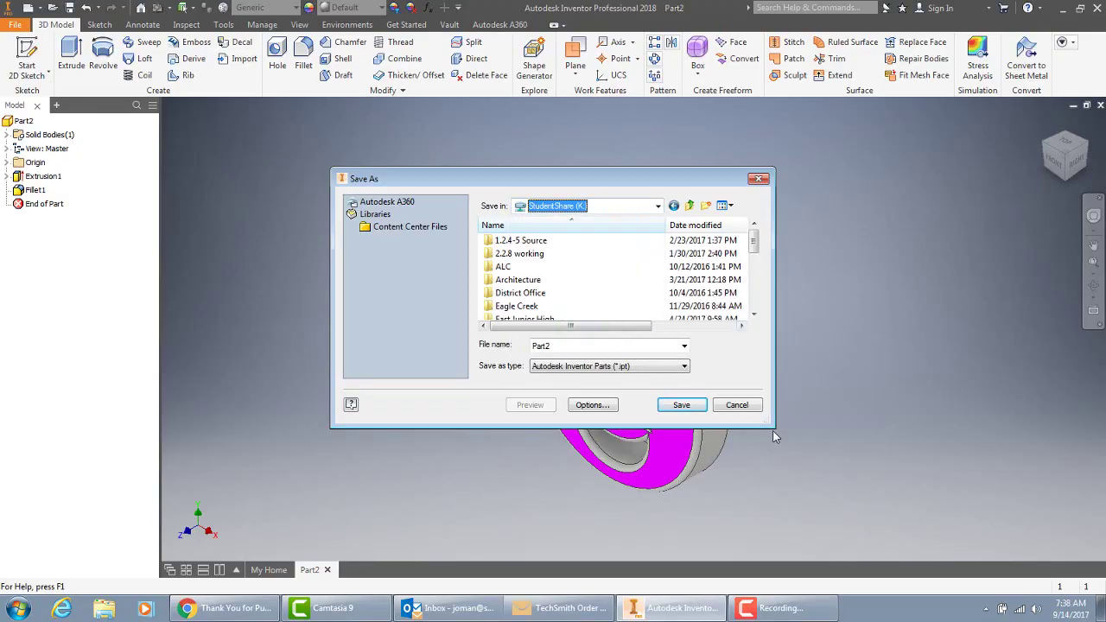
Step: Navigate to East Junior High > TechEd > class folder > 6TH Hour
{"action": "left_click_drag", "start_coordinate": [773, 431], "coordinate": [845, 515]}
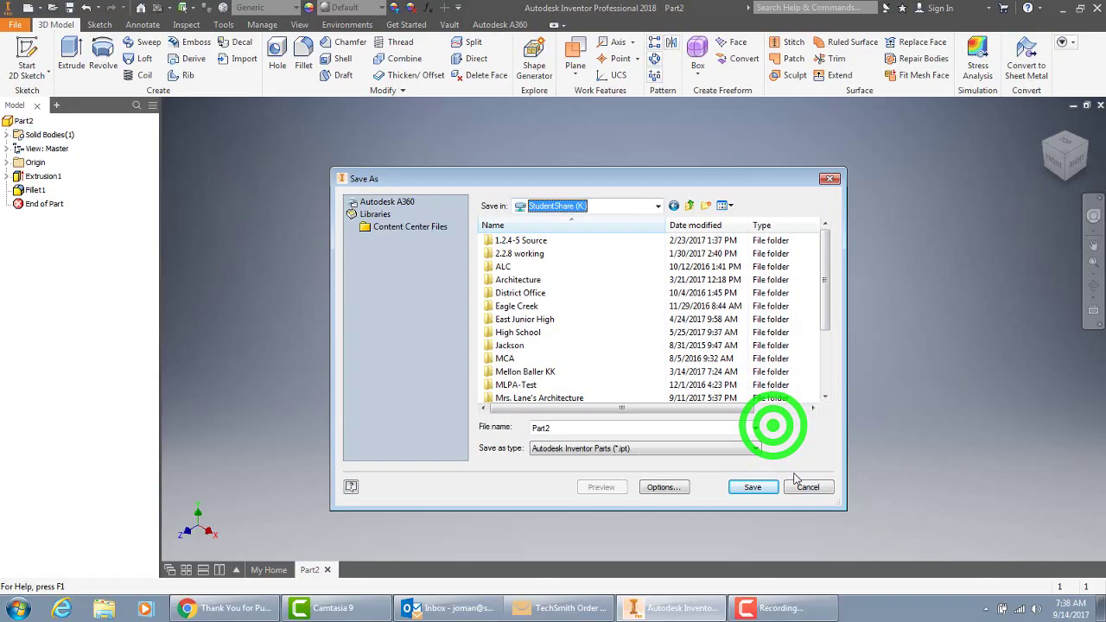
{"action": "double_click", "coordinate": [535, 319]}
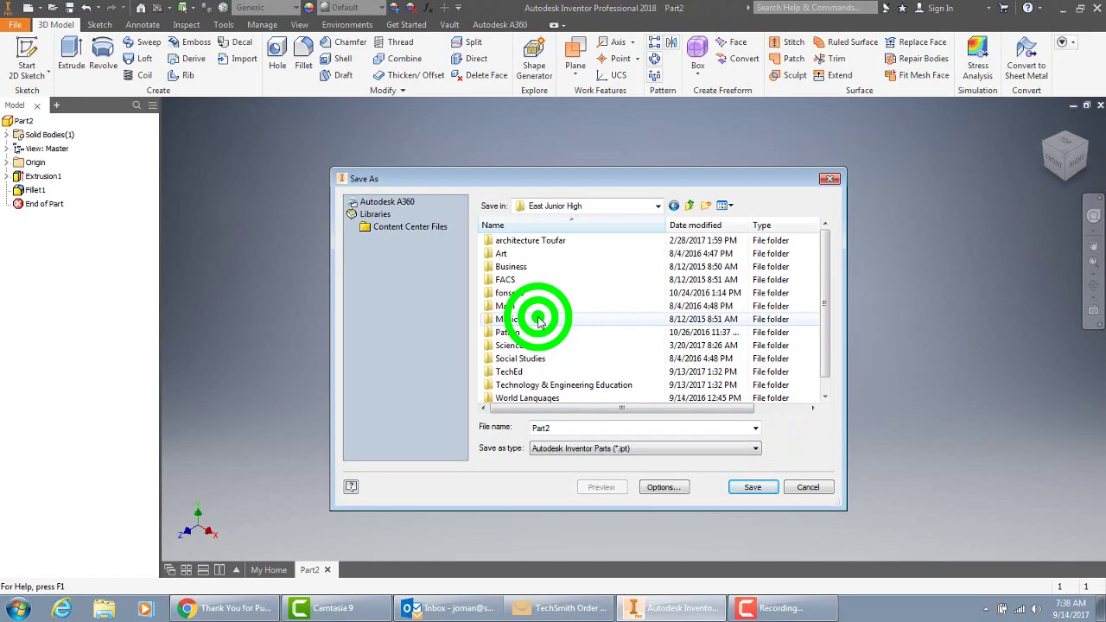
{"action": "double_click", "coordinate": [509, 371]}
{"action": "scroll", "coordinate": [579, 373], "scroll_direction": "down", "scroll_amount": 2}
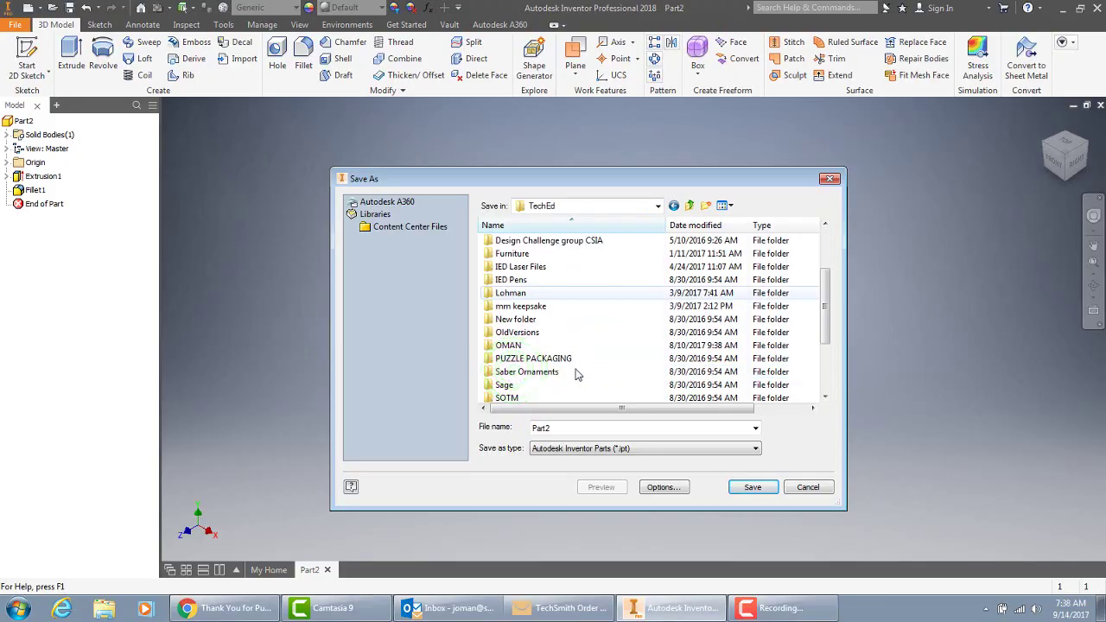
{"action": "double_click", "coordinate": [510, 345]}
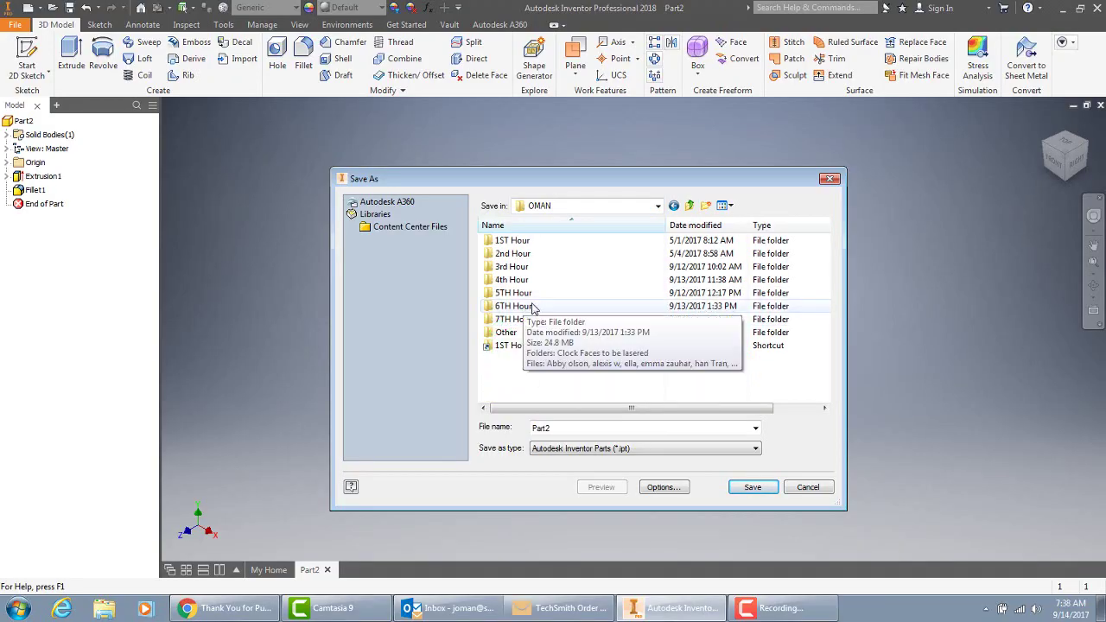
{"action": "double_click", "coordinate": [530, 307]}
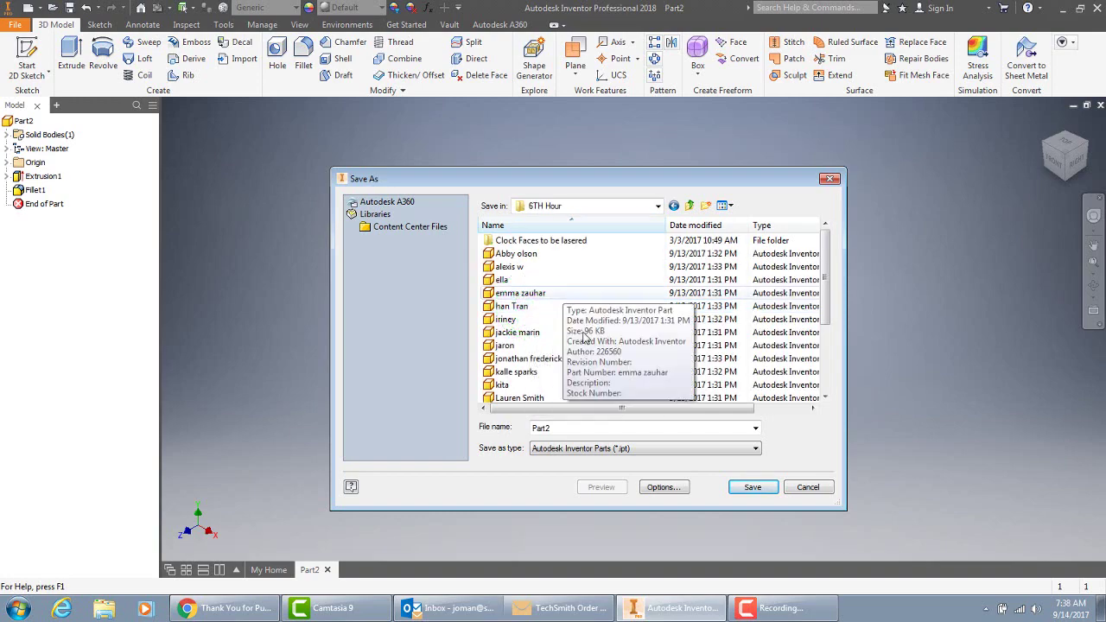
Step: Replace the default name Part2 with the student's name and save the .ipt
{"action": "left_click", "coordinate": [553, 428]}
{"action": "left_click_drag", "start_coordinate": [554, 428], "coordinate": [524, 432]}
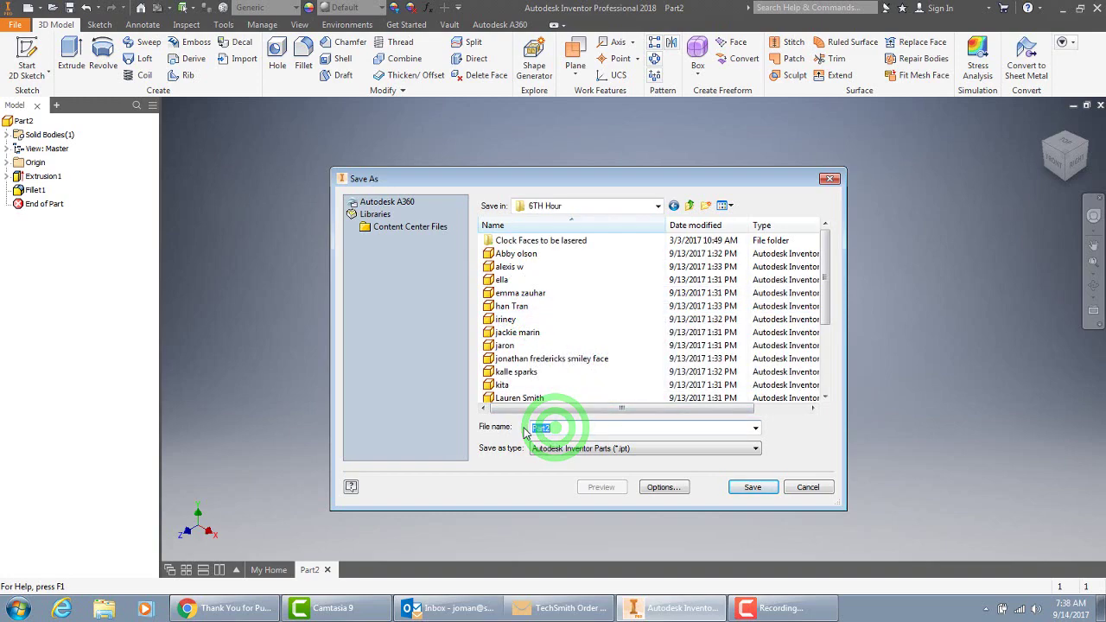
{"action": "type", "text": "John Oman"}
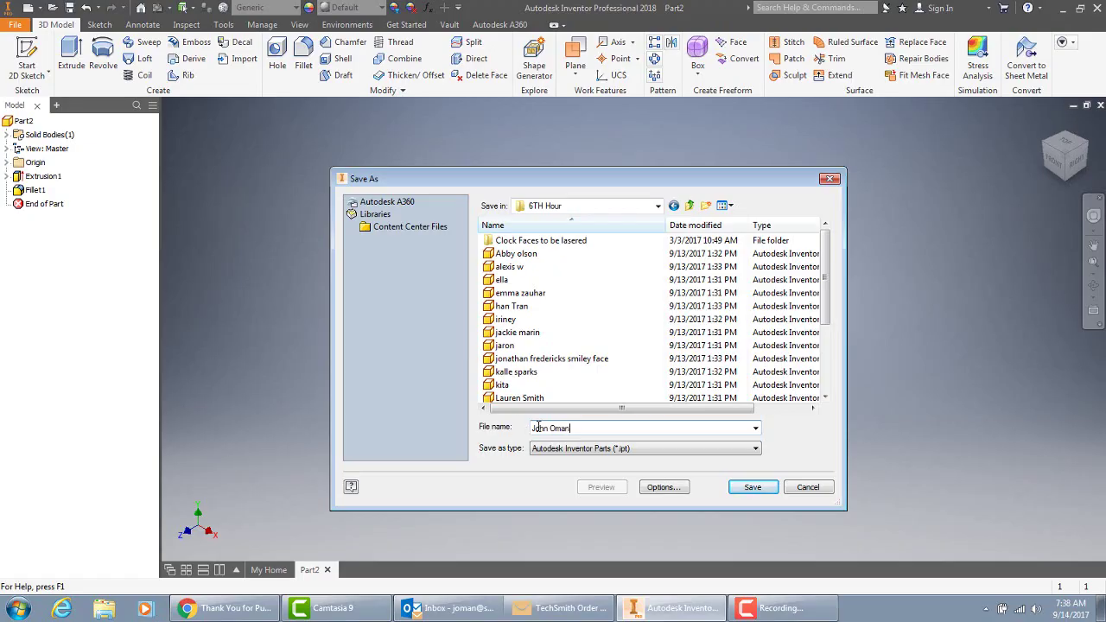
{"action": "left_click", "coordinate": [753, 487]}
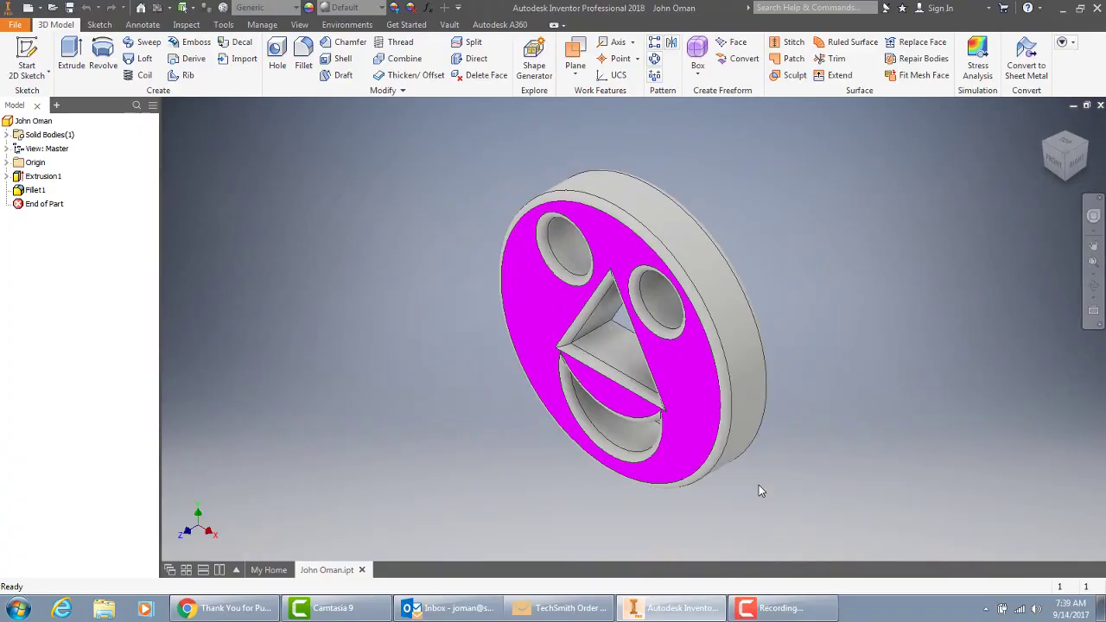
Step: Export the part as a JPEG Files (*.jpg) image under the same name
{"action": "left_click", "coordinate": [15, 26]}
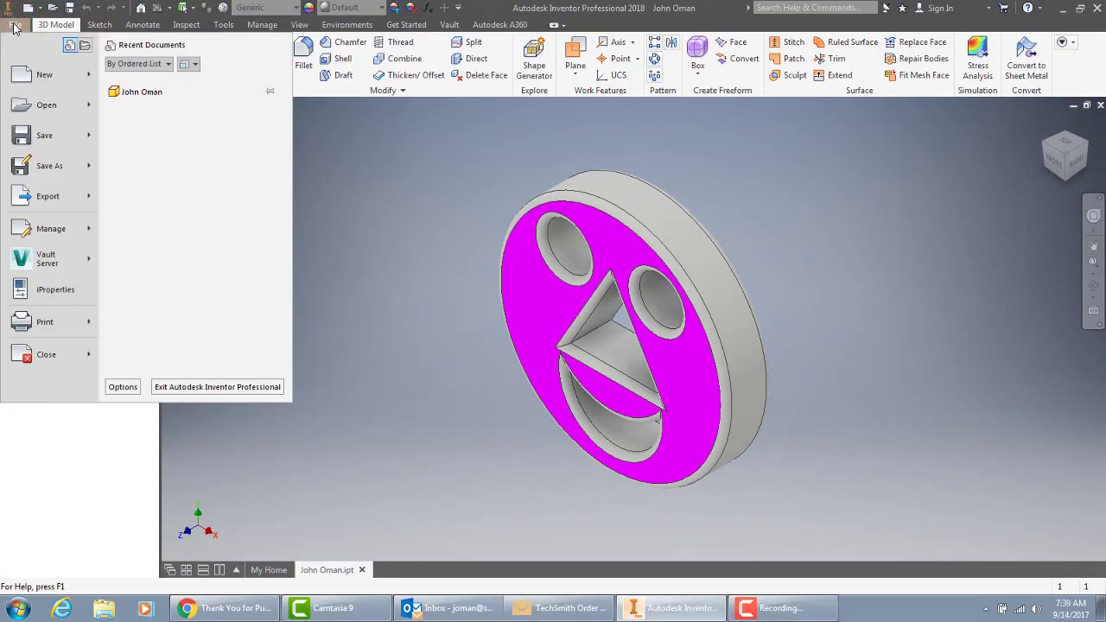
{"action": "mouse_move", "coordinate": [49, 197]}
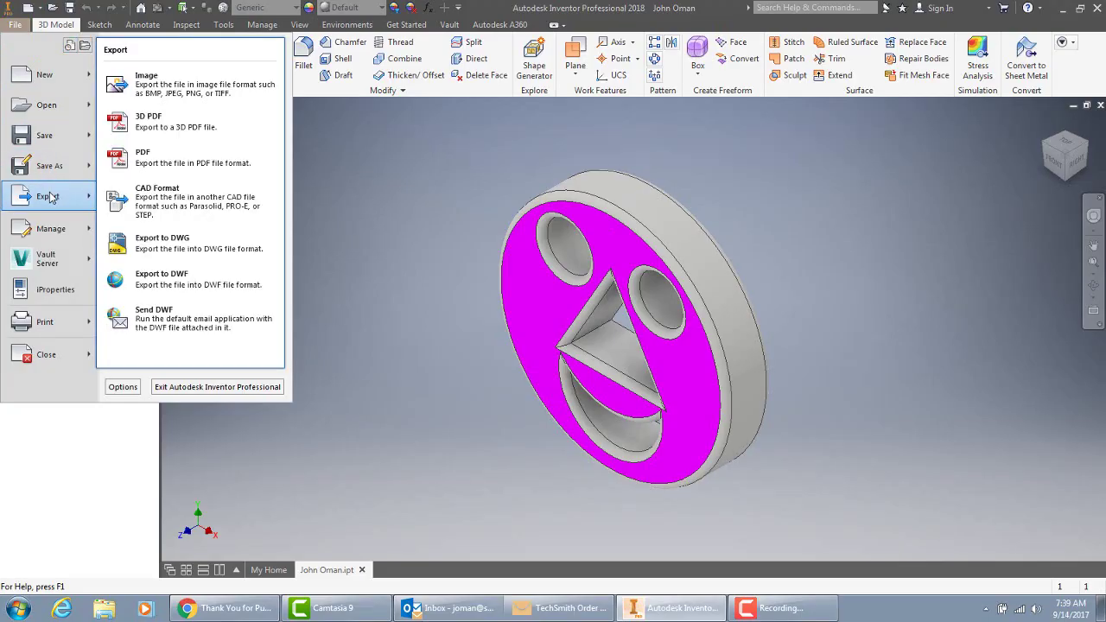
{"action": "left_click", "coordinate": [162, 86]}
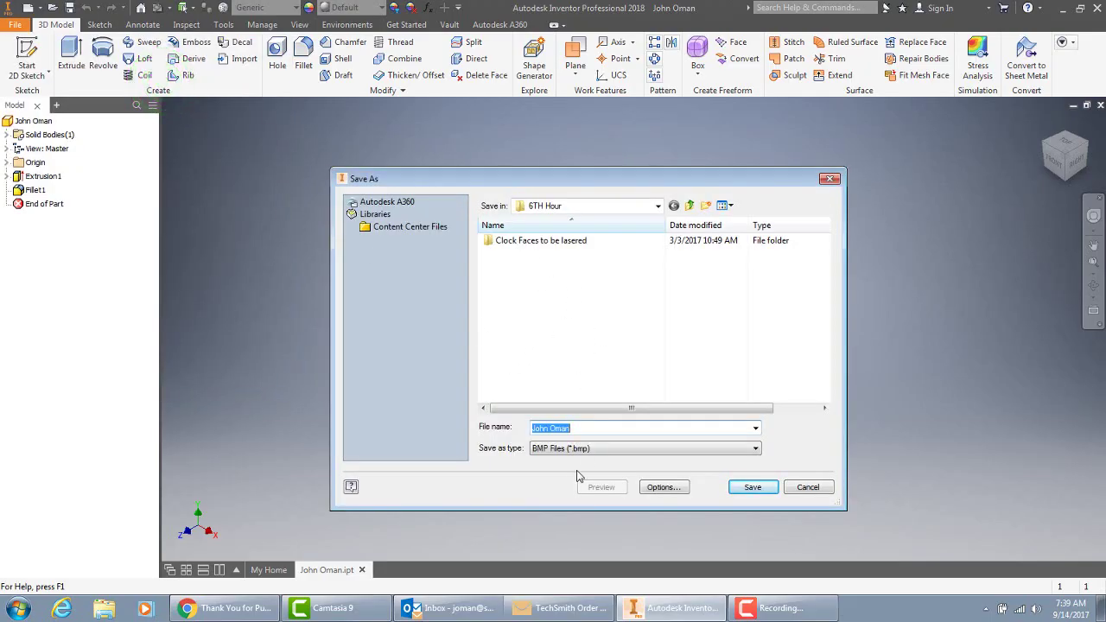
{"action": "left_click", "coordinate": [560, 450]}
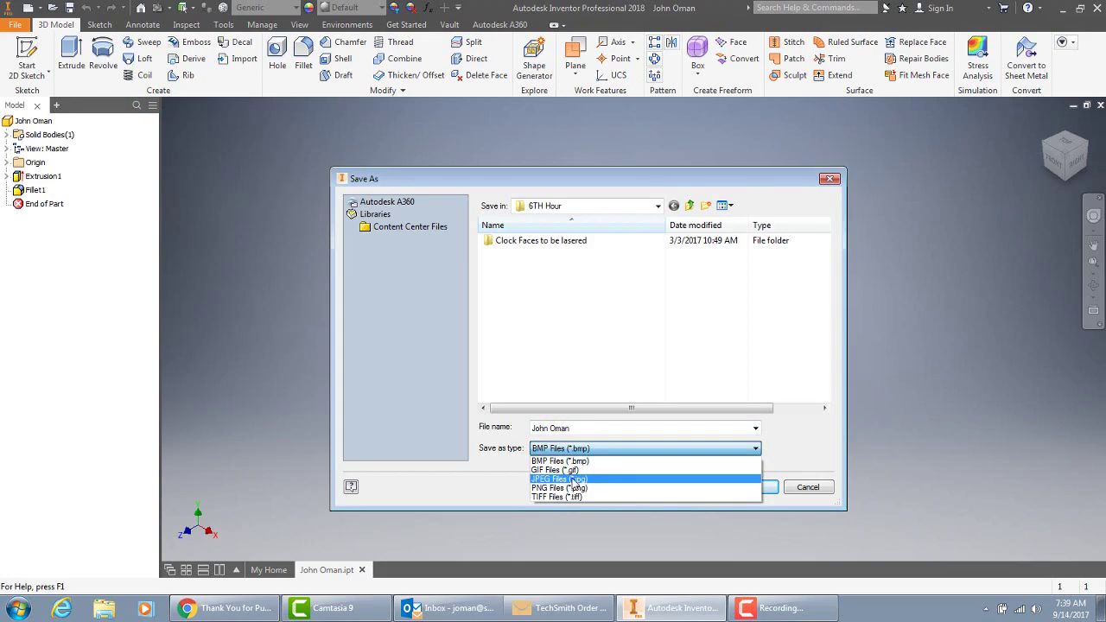
{"action": "left_click", "coordinate": [571, 479]}
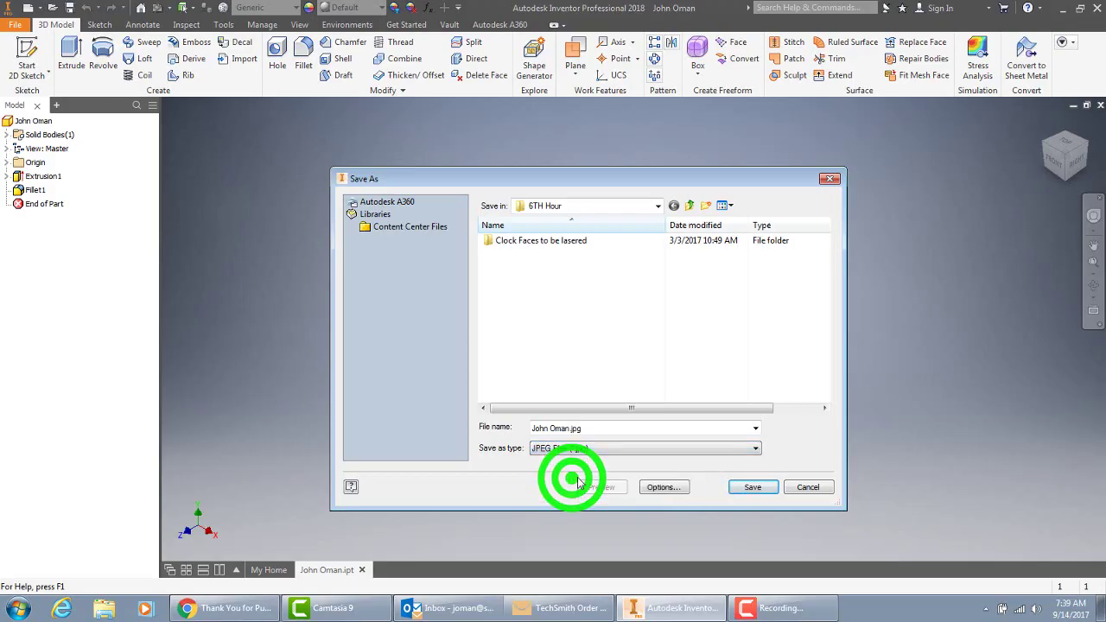
{"action": "left_click", "coordinate": [755, 488]}
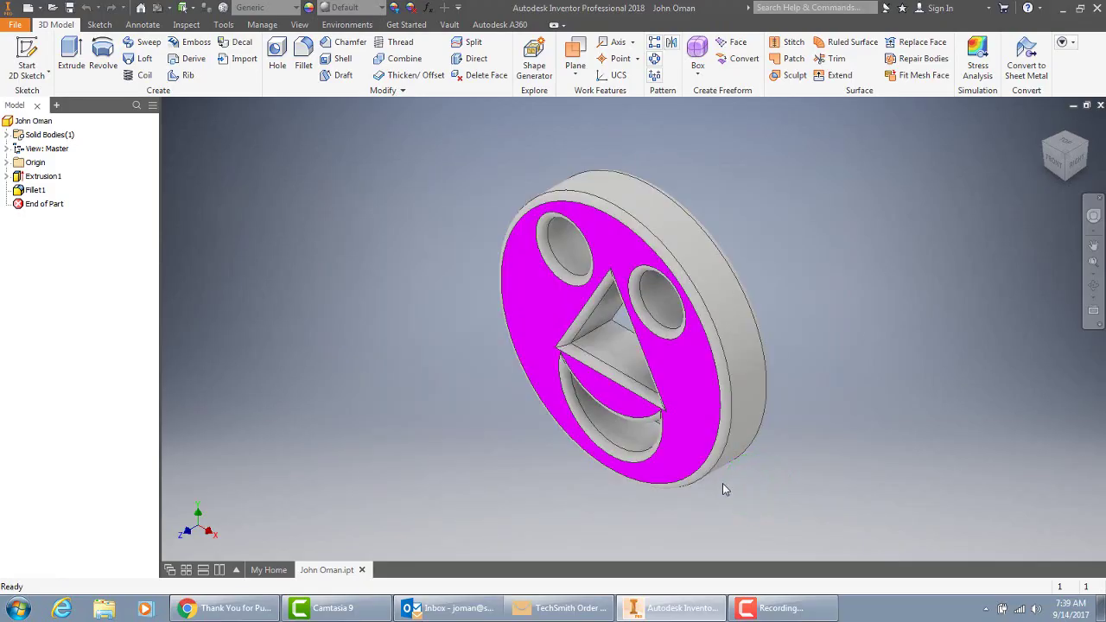